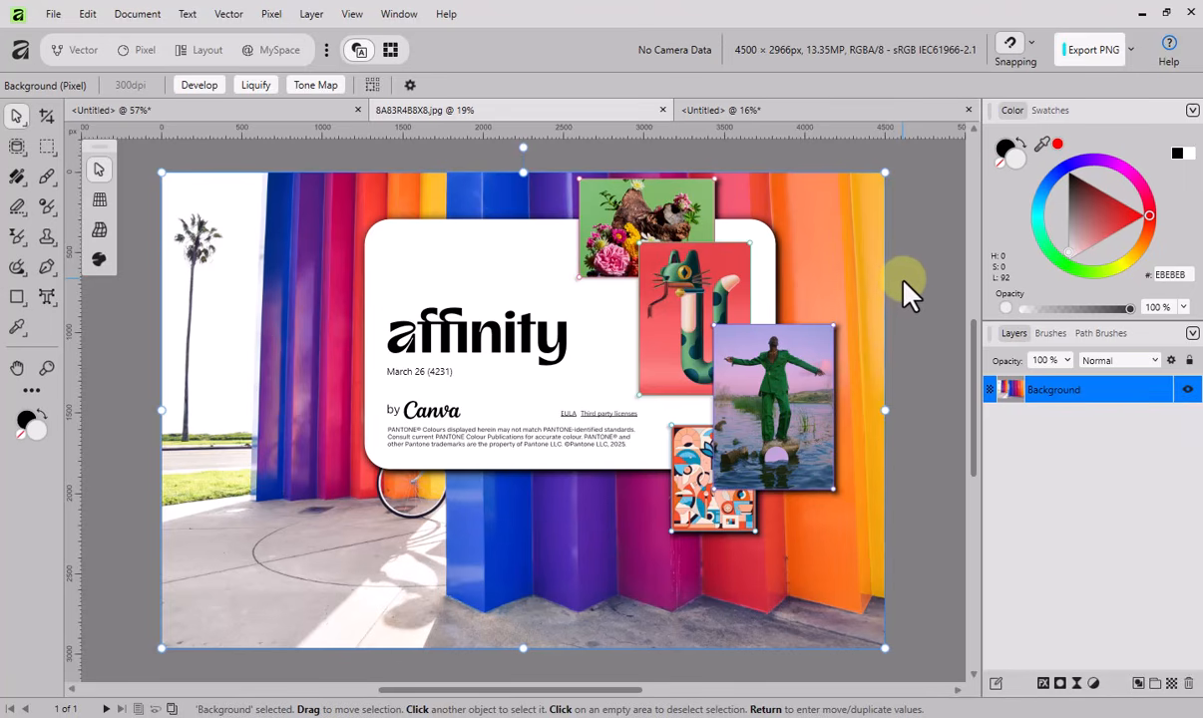
# - Dismiss the about window and open the User Interface settings
pyautogui.click(910, 289)
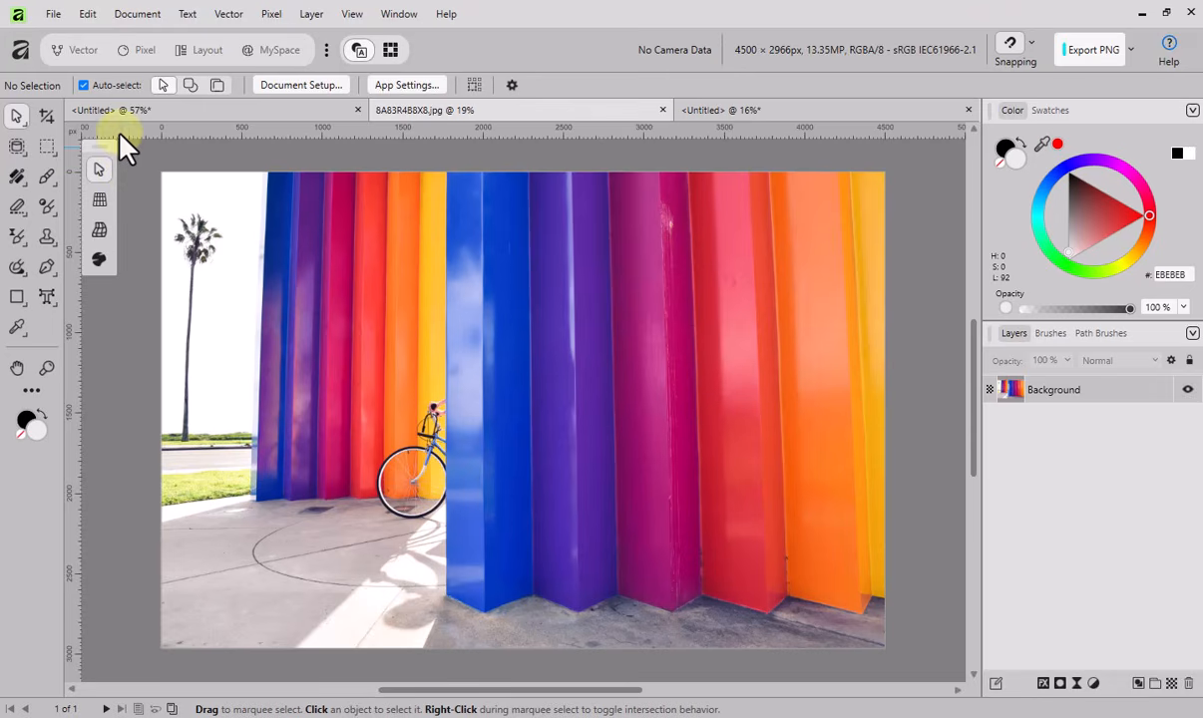
pyautogui.click(87, 14)
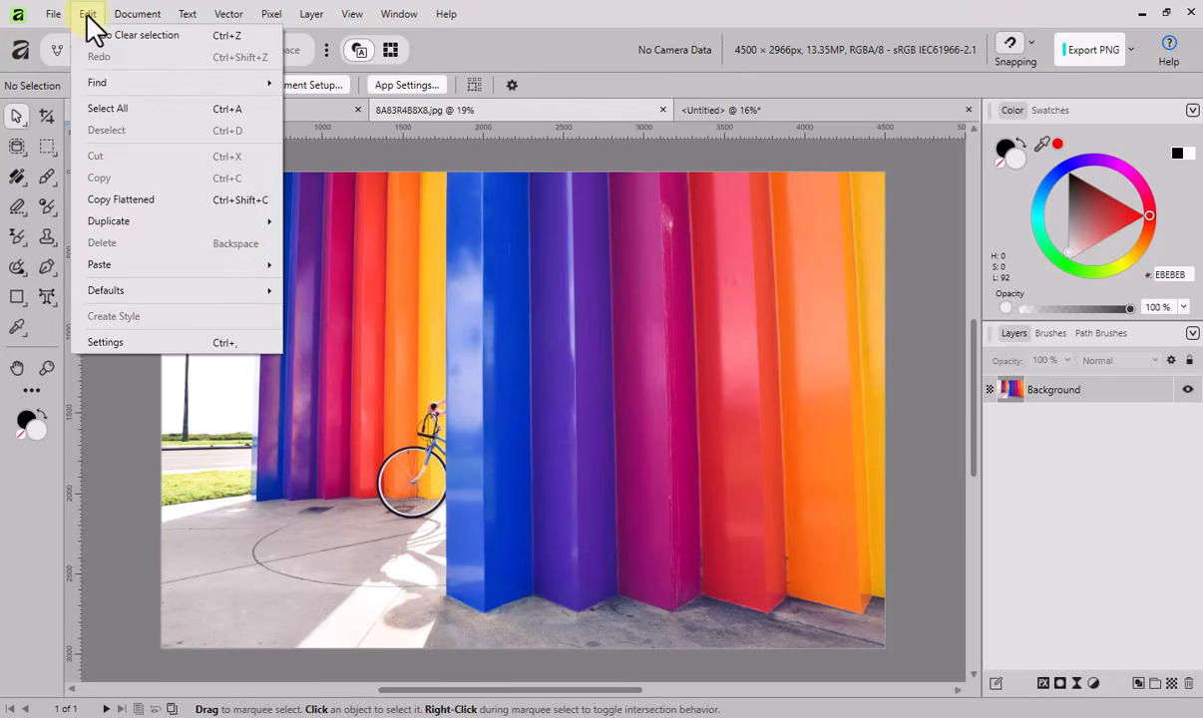
pyautogui.click(120, 343)
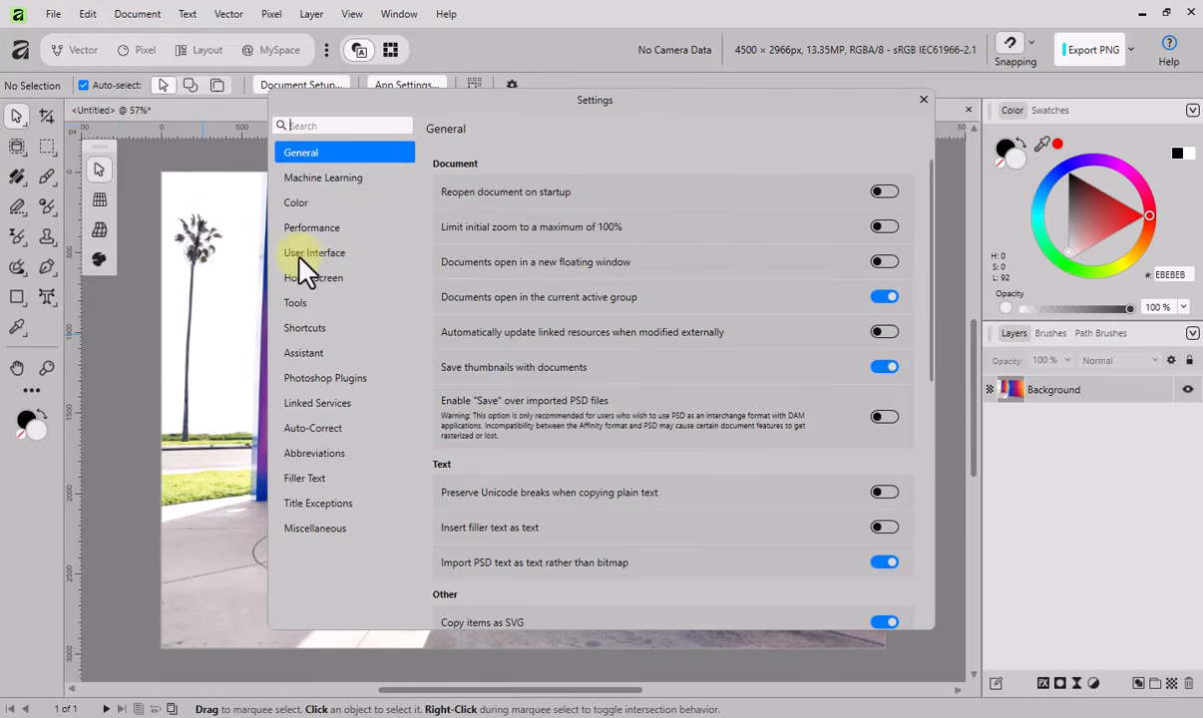
pyautogui.click(304, 254)
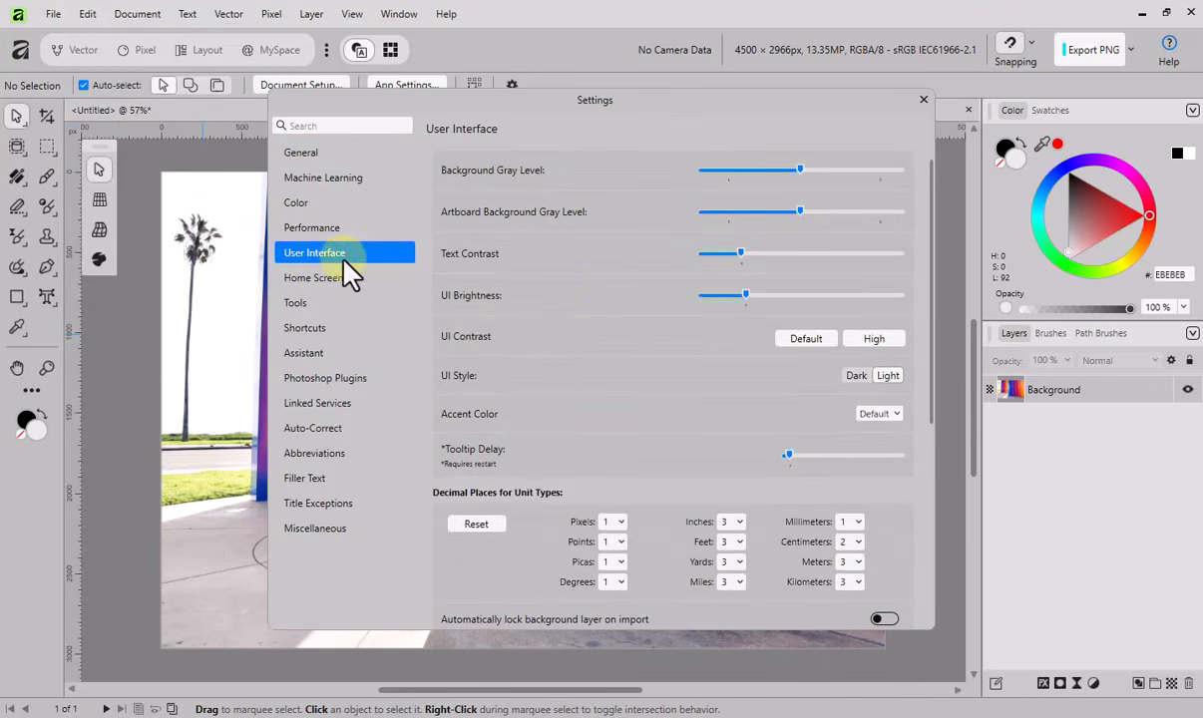
# - Compare the Dark and Light UI styles by switching between them, ending on Light
pyautogui.click(856, 376)
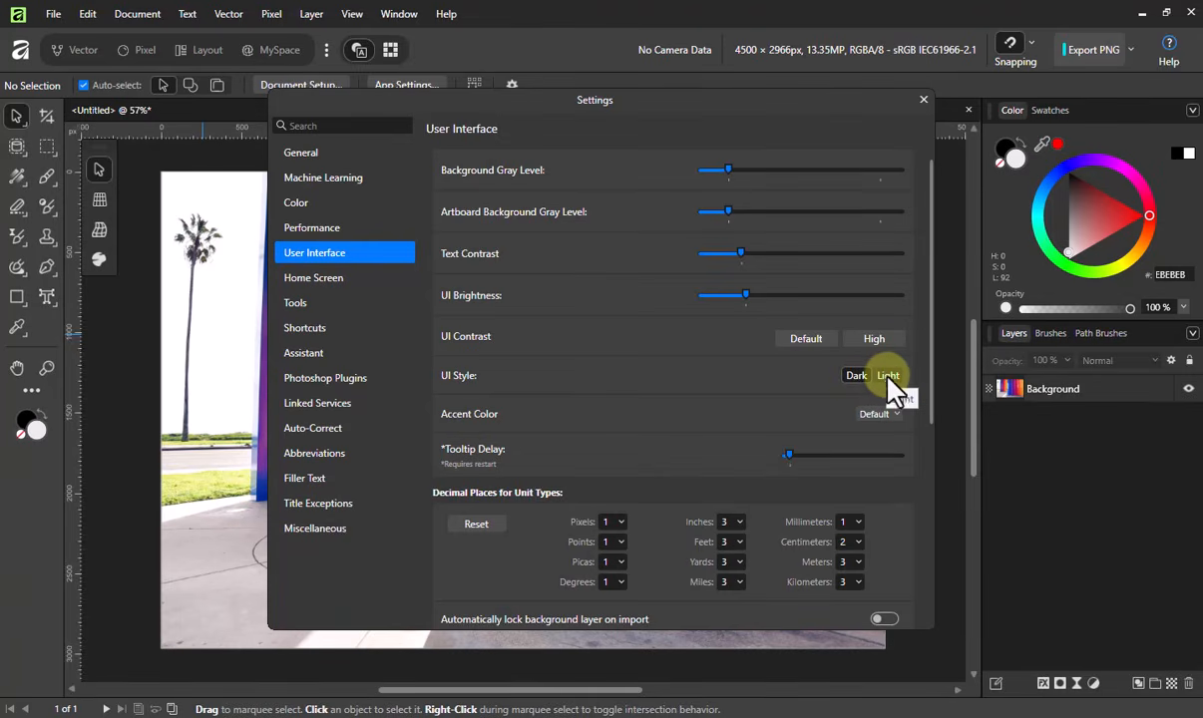
pyautogui.click(888, 377)
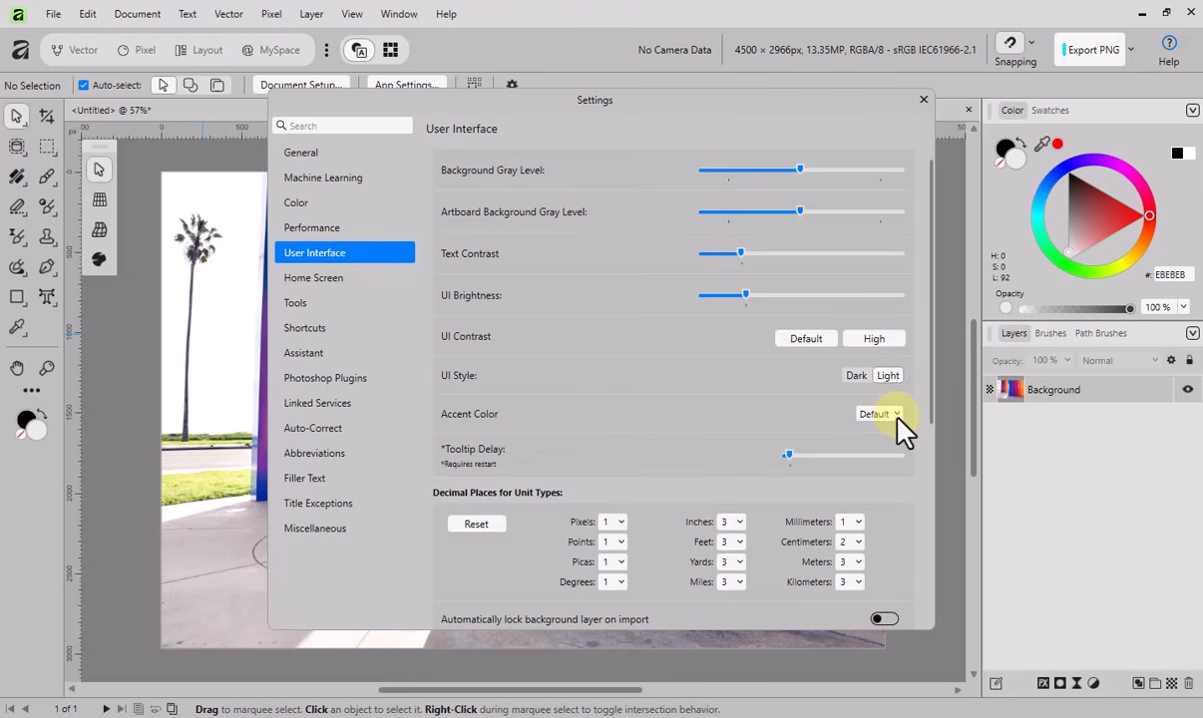
pyautogui.click(856, 377)
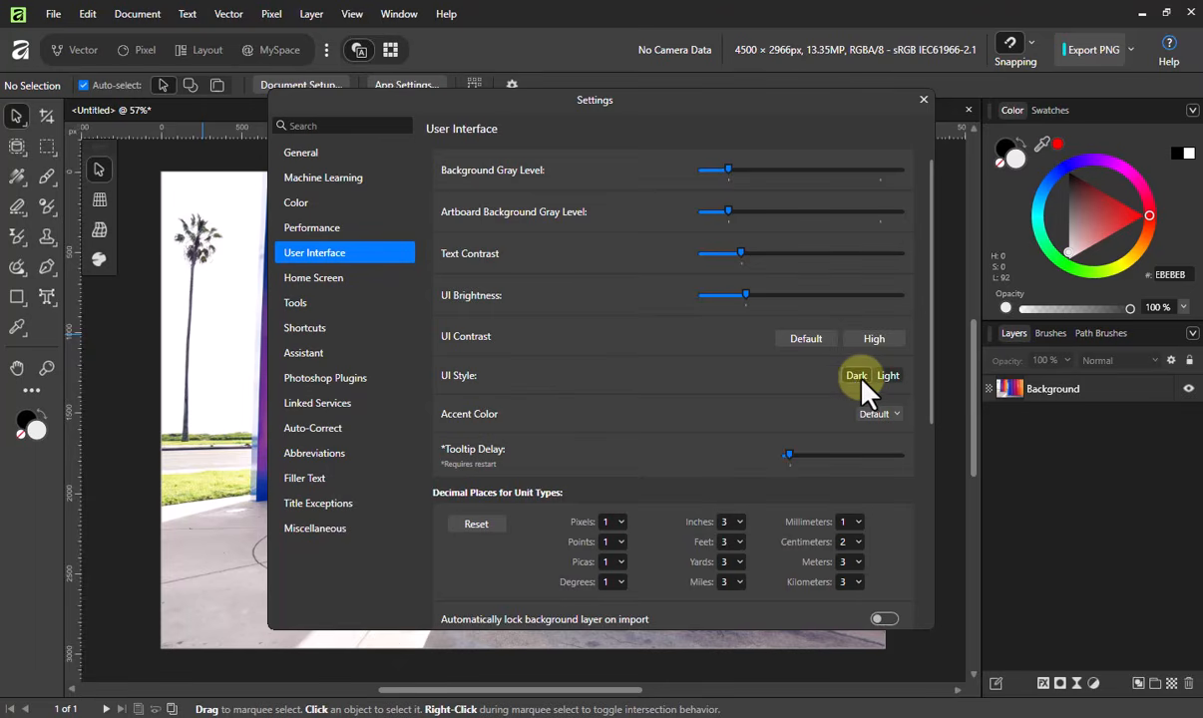
pyautogui.click(886, 377)
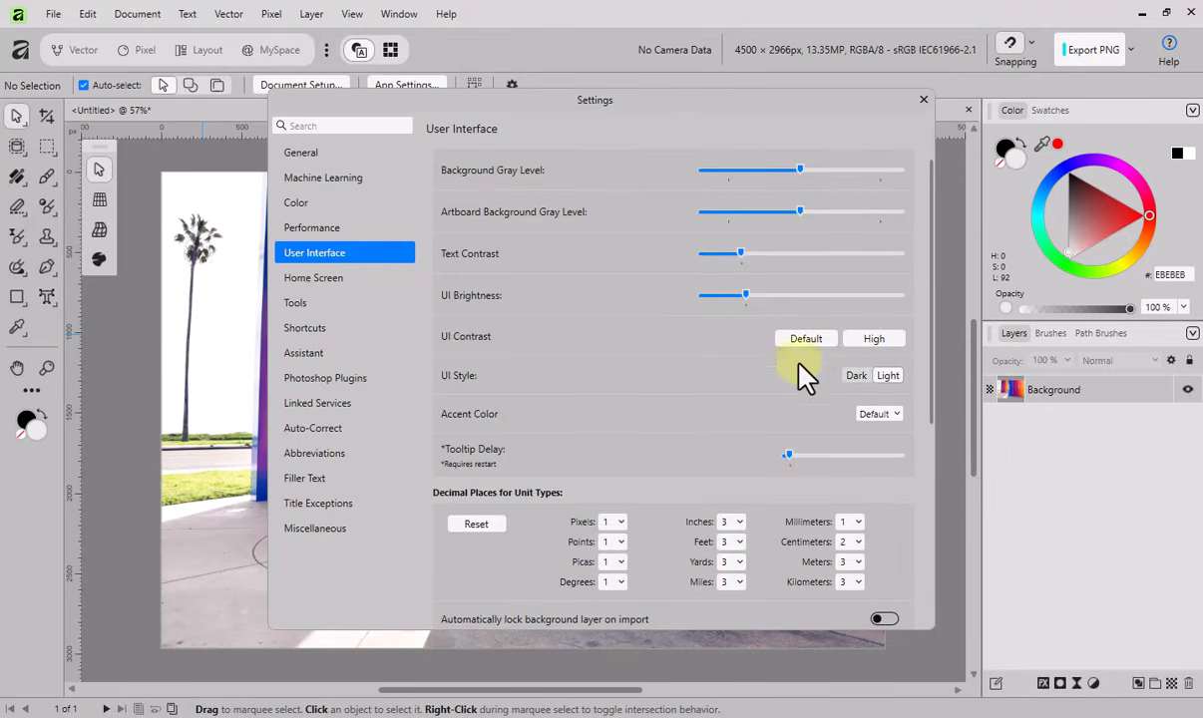
# - Set the Light style's accent color to Manual with a custom teal of RGB 0, 180, 185
pyautogui.click(888, 417)
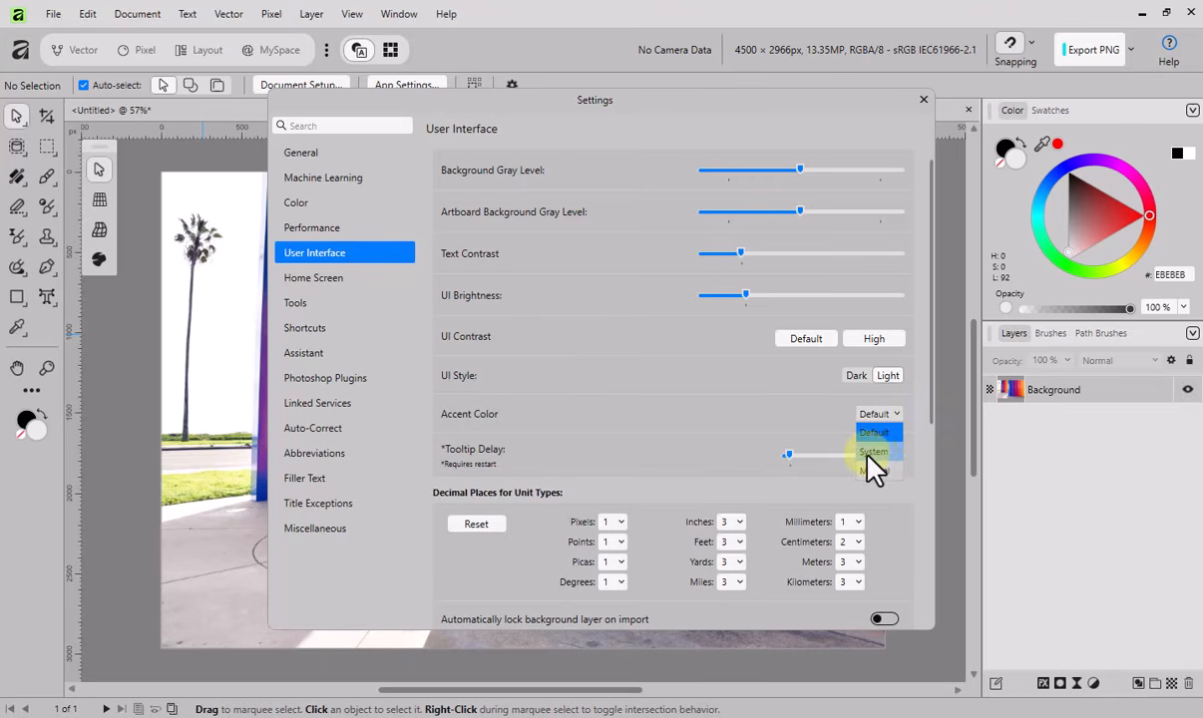
pyautogui.click(874, 452)
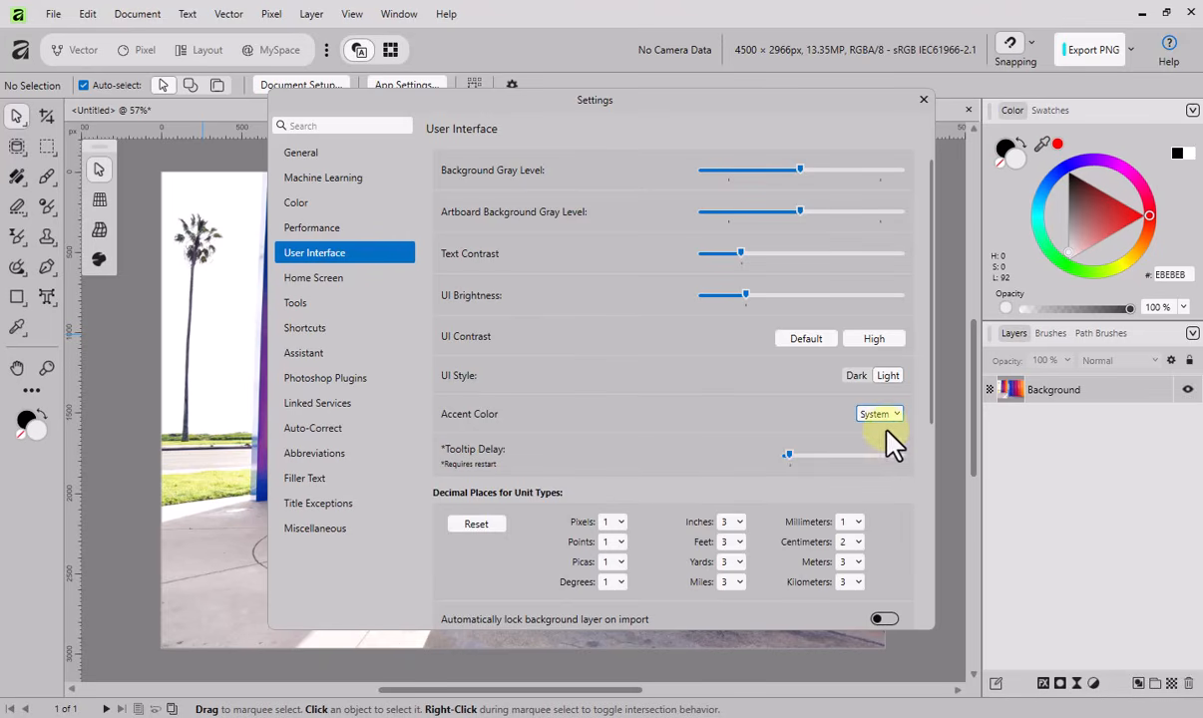
pyautogui.click(896, 417)
pyautogui.click(879, 470)
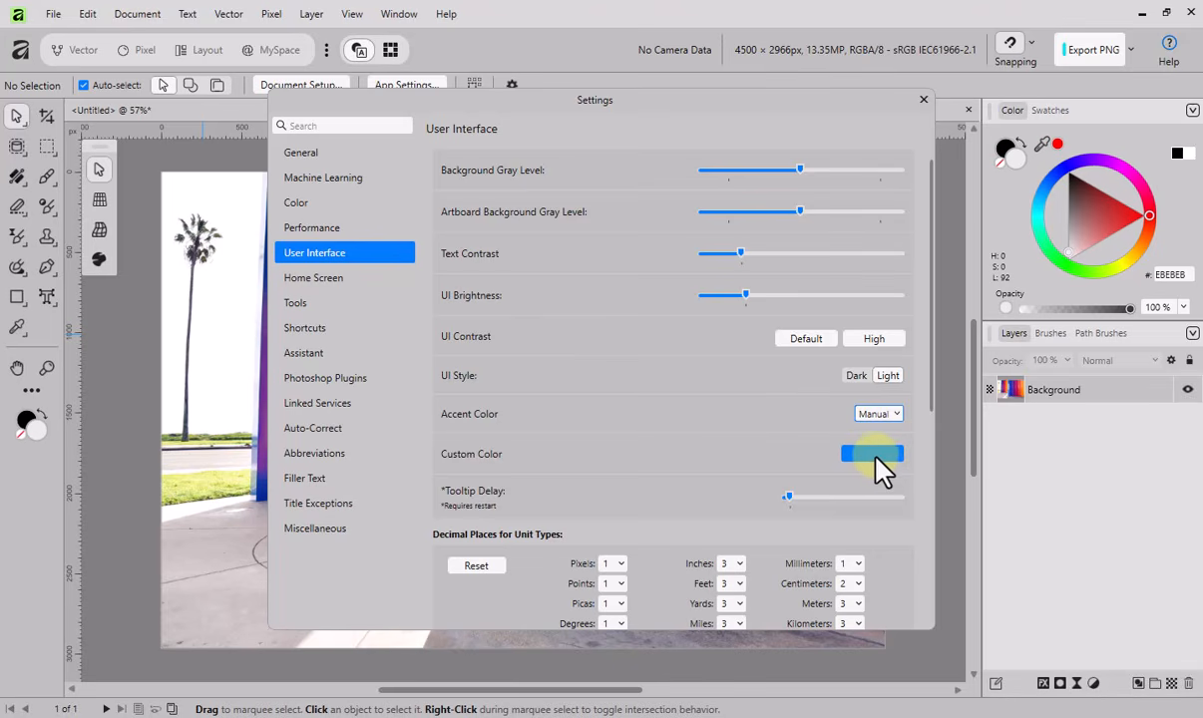
pyautogui.click(872, 454)
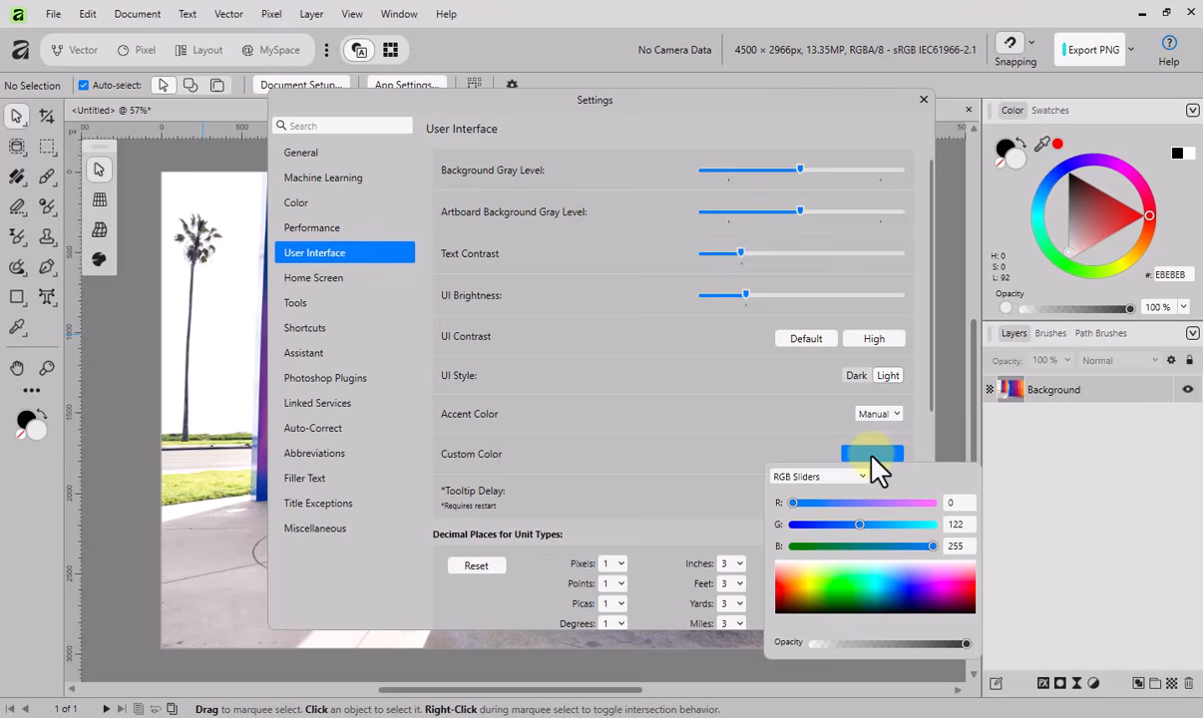
pyautogui.click(939, 572)
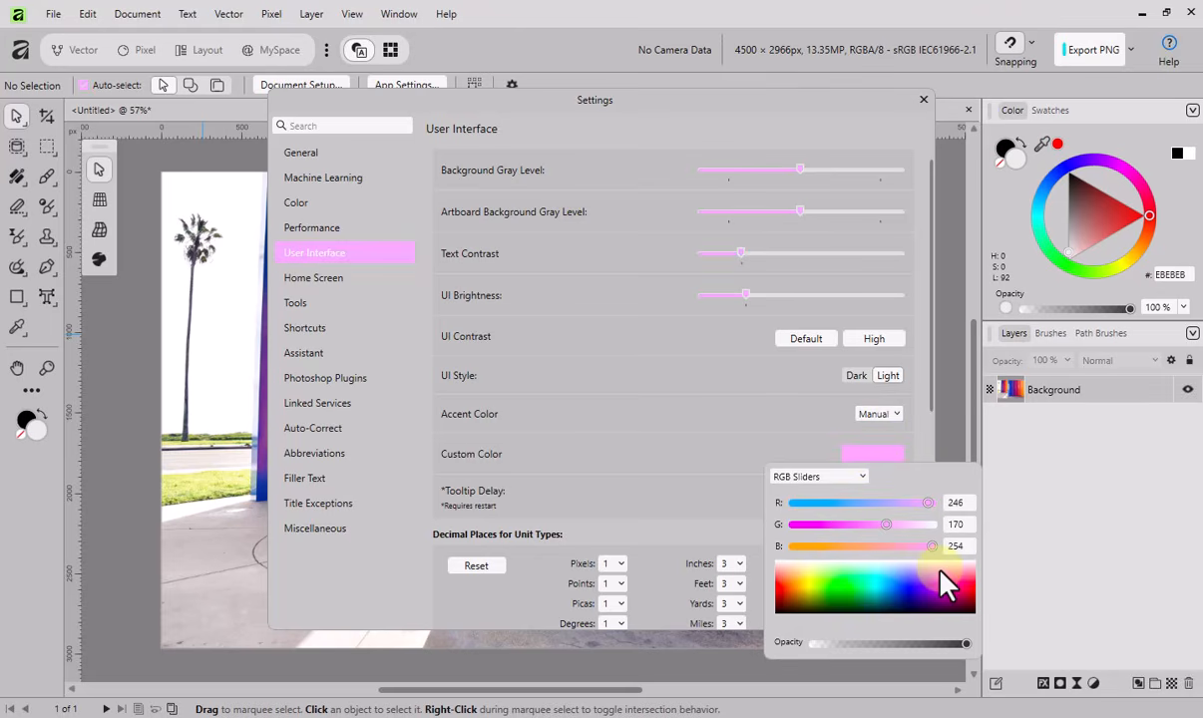
pyautogui.click(859, 590)
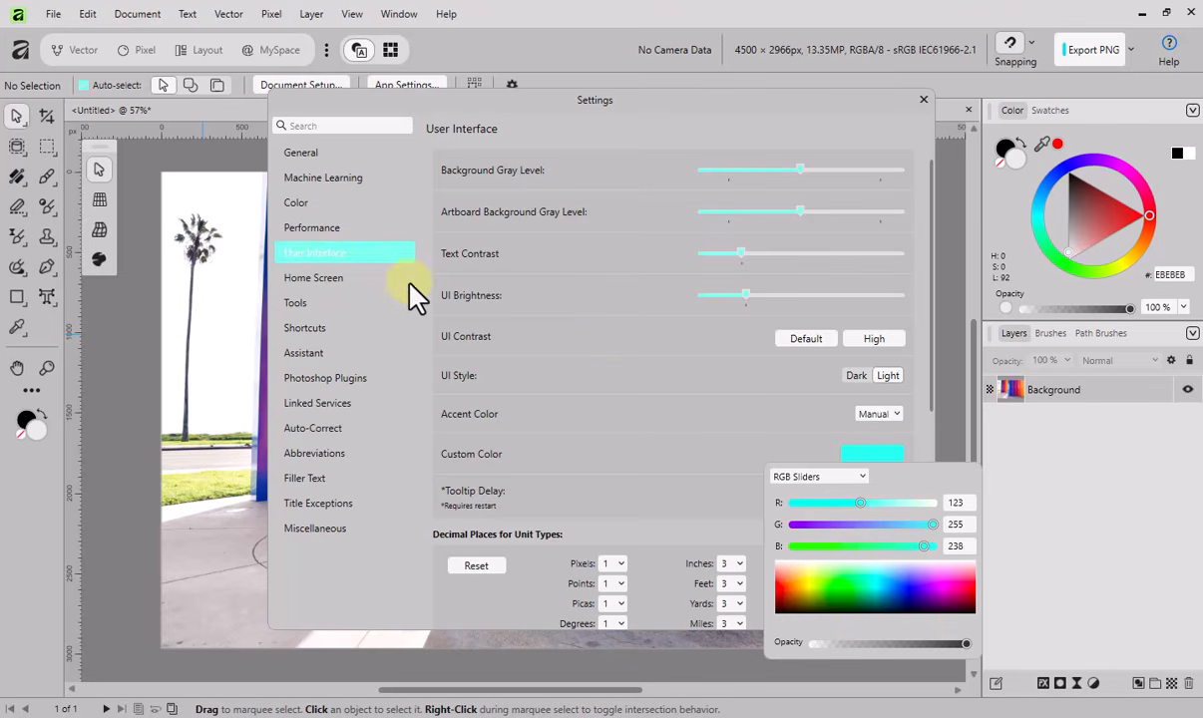
pyautogui.click(877, 599)
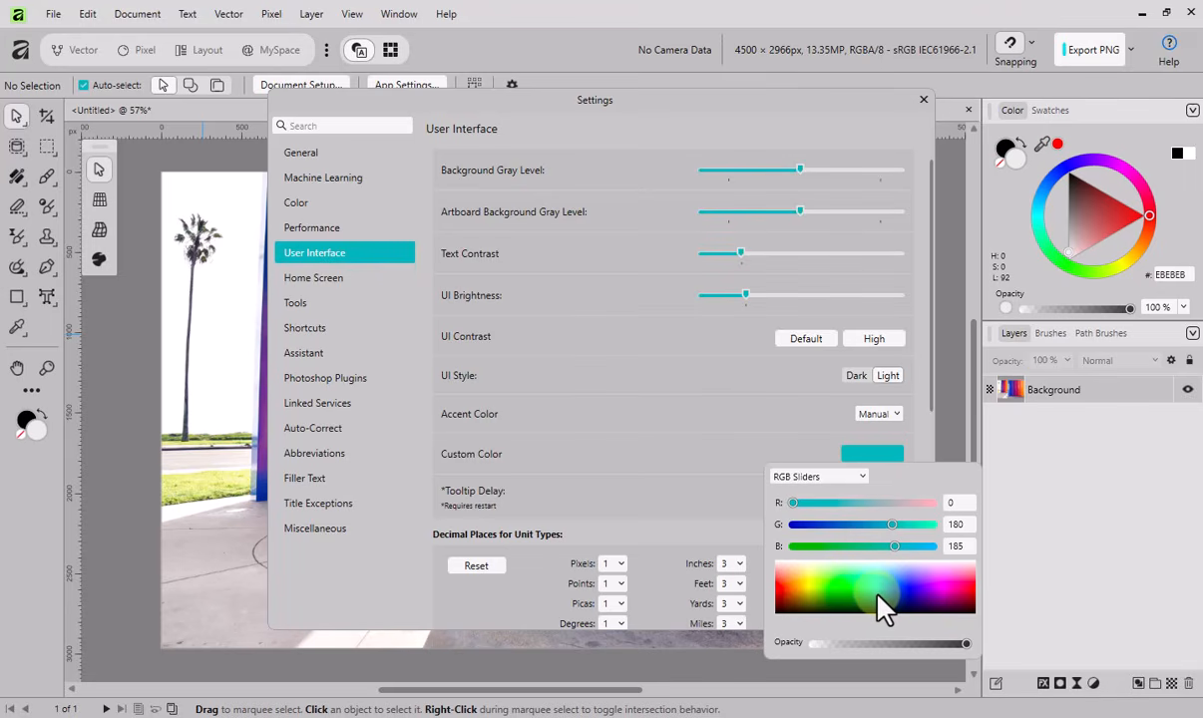
# - Switch to the Dark UI style, give it a manual accent color of RGB 0, 189, 216, and preview it by selecting the Background layer
pyautogui.click(854, 379)
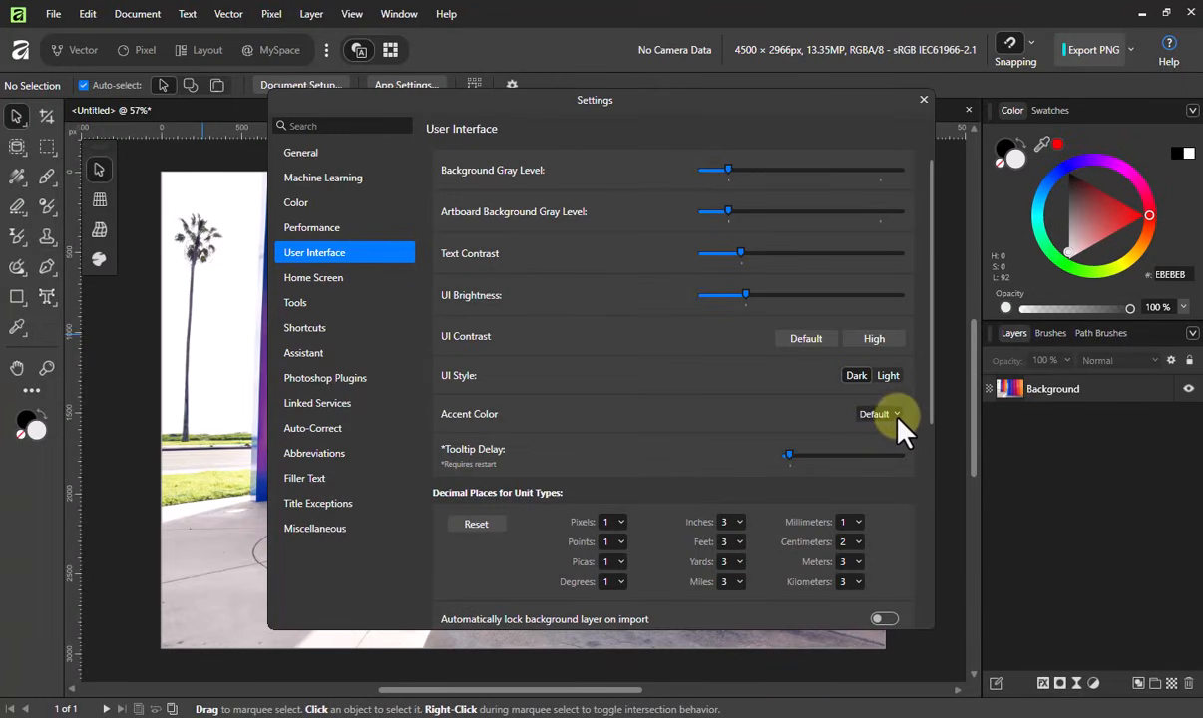
pyautogui.click(882, 414)
pyautogui.click(874, 470)
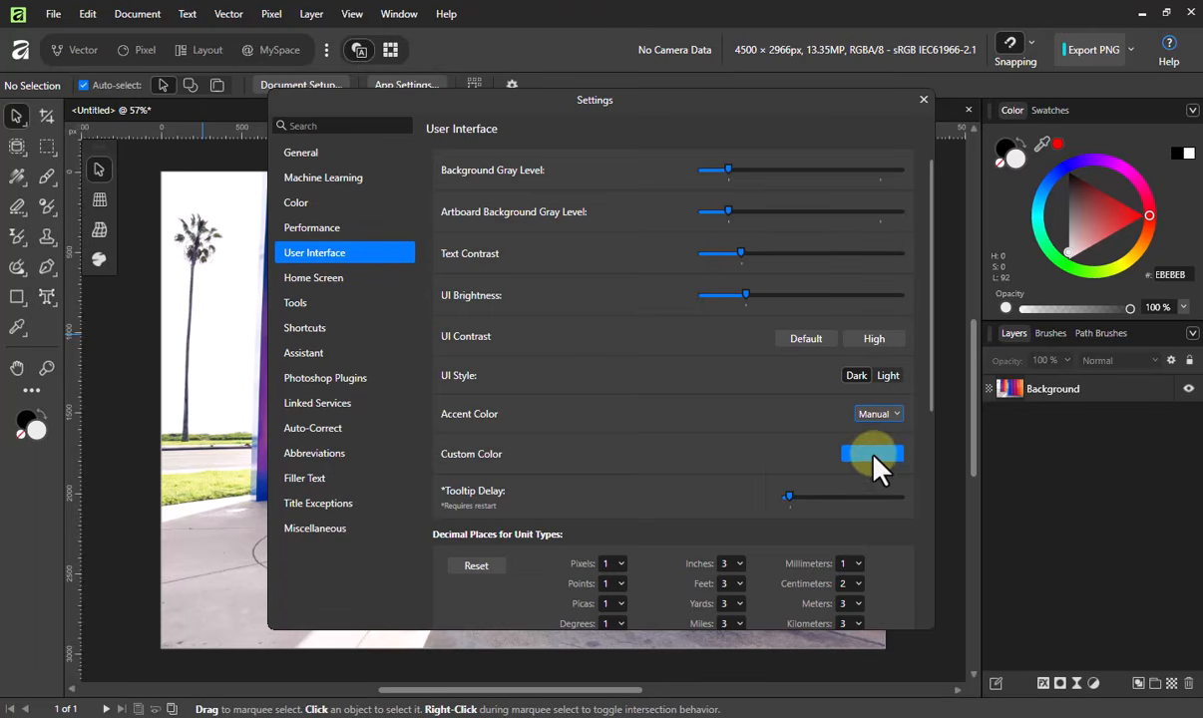
pyautogui.click(870, 456)
pyautogui.moveTo(878, 590)
pyautogui.mouseDown()
pyautogui.moveTo(872, 569)
pyautogui.moveTo(880, 586)
pyautogui.mouseUp()
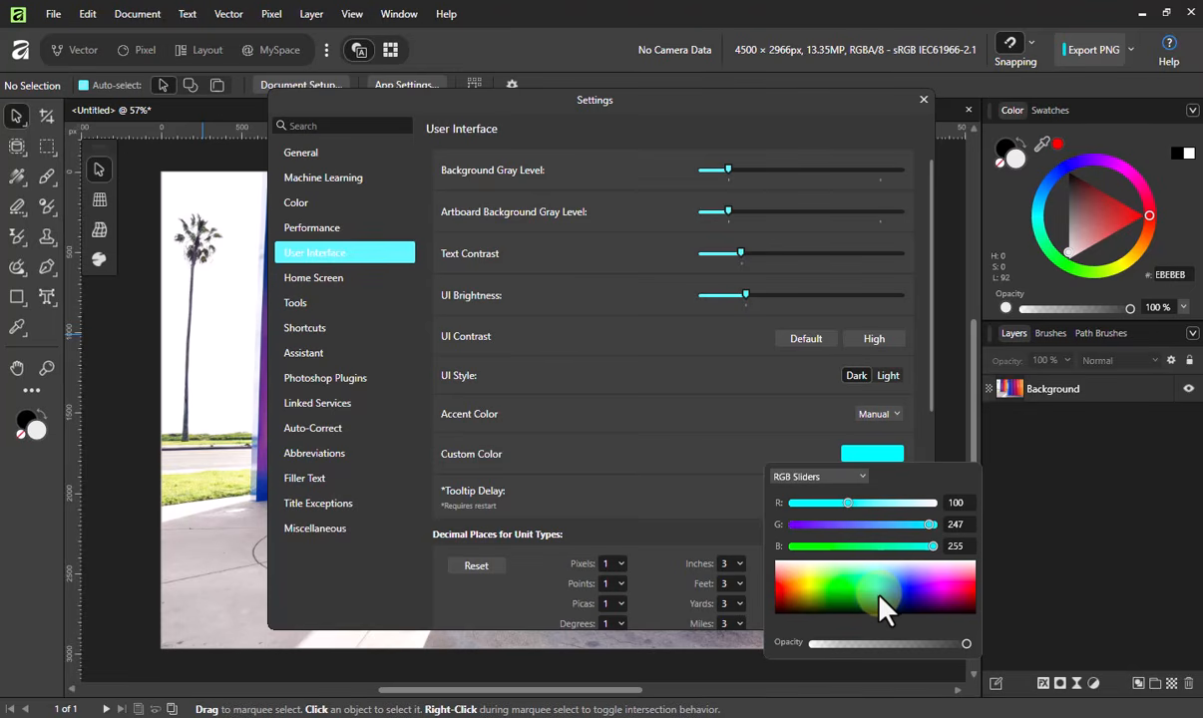
pyautogui.click(880, 598)
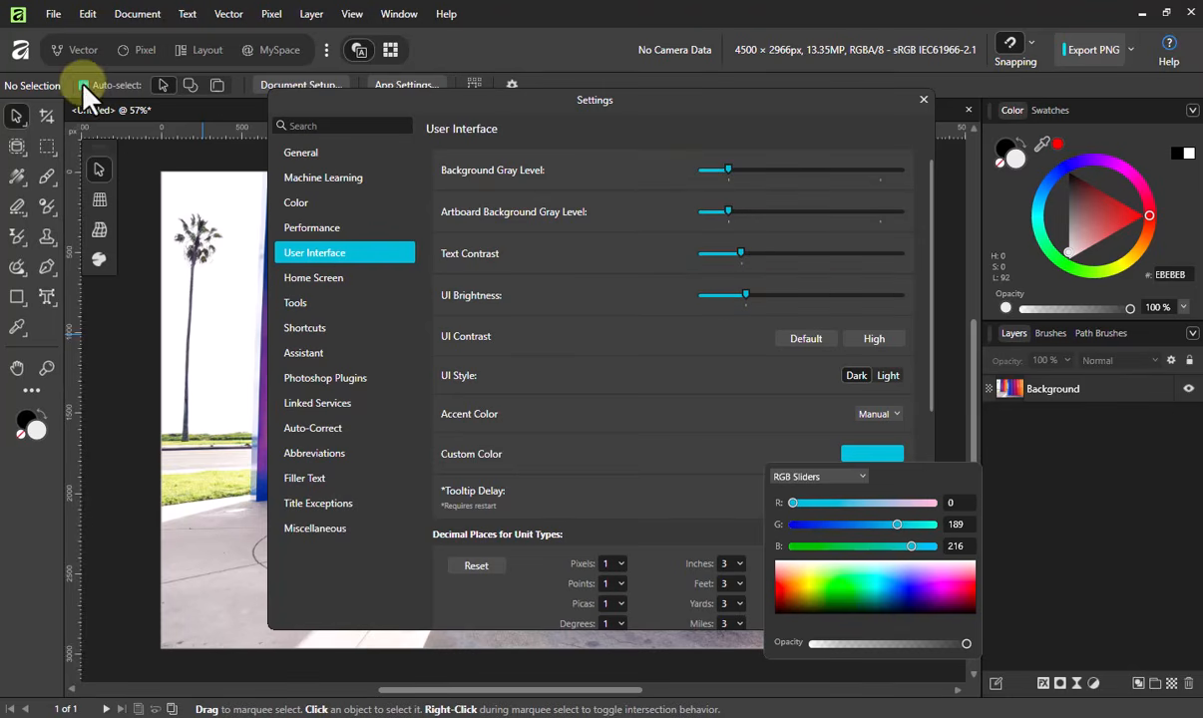
pyautogui.click(1059, 397)
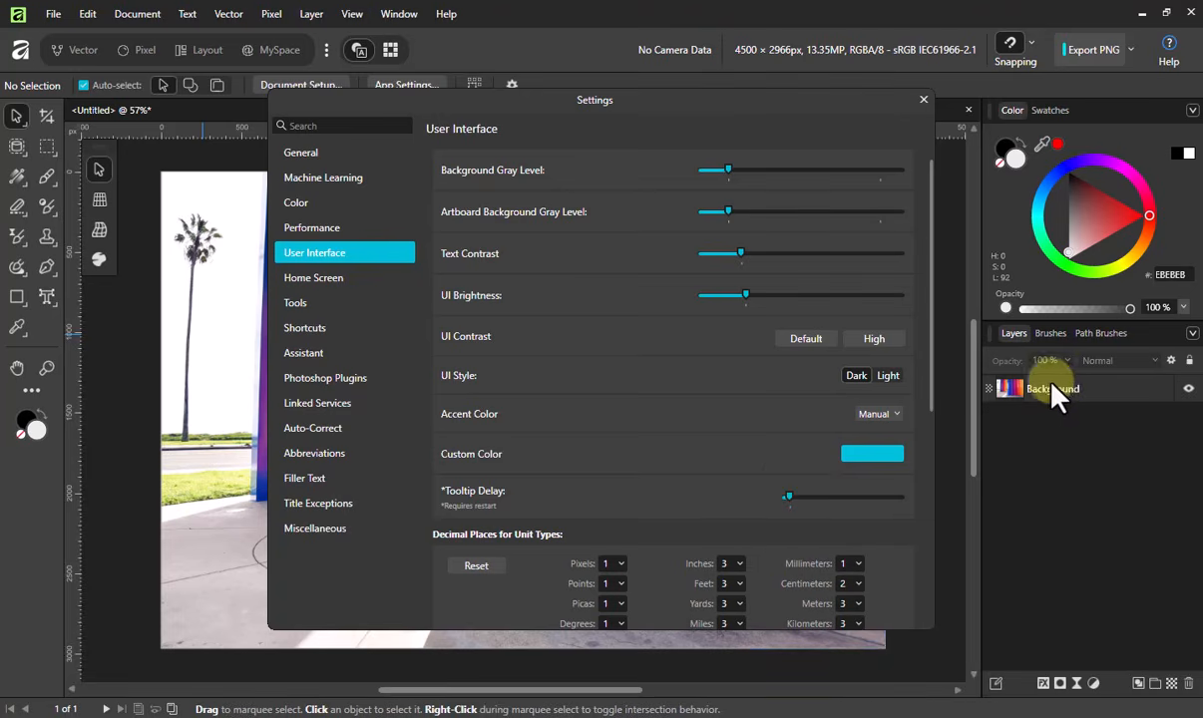
pyautogui.click(1057, 400)
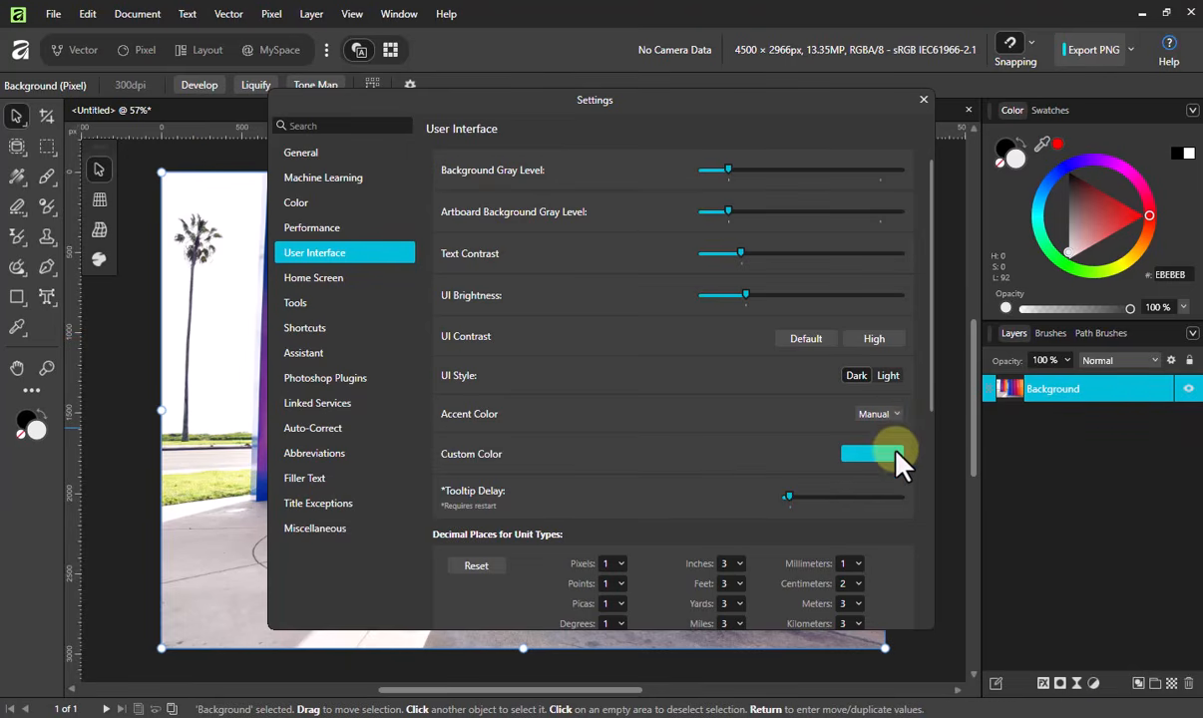
# - Reset the Dark style's accent color to Default, then return to the Light UI style and close the settings
pyautogui.click(897, 414)
pyautogui.click(883, 433)
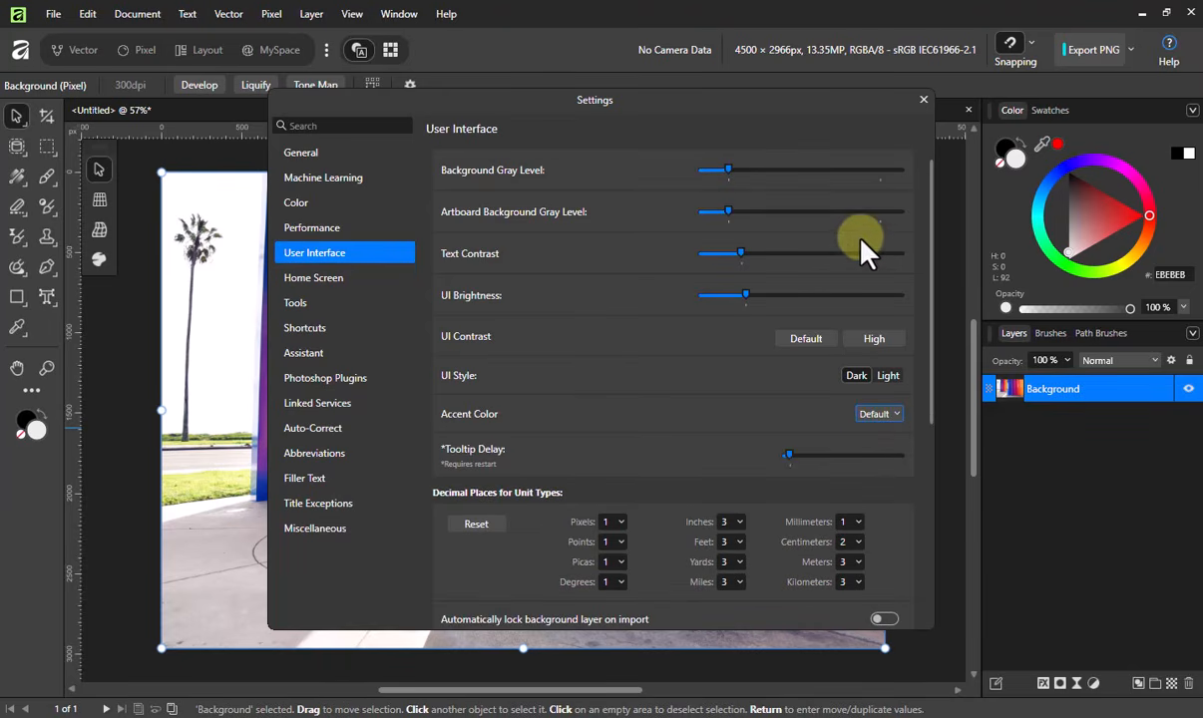
pyautogui.click(885, 376)
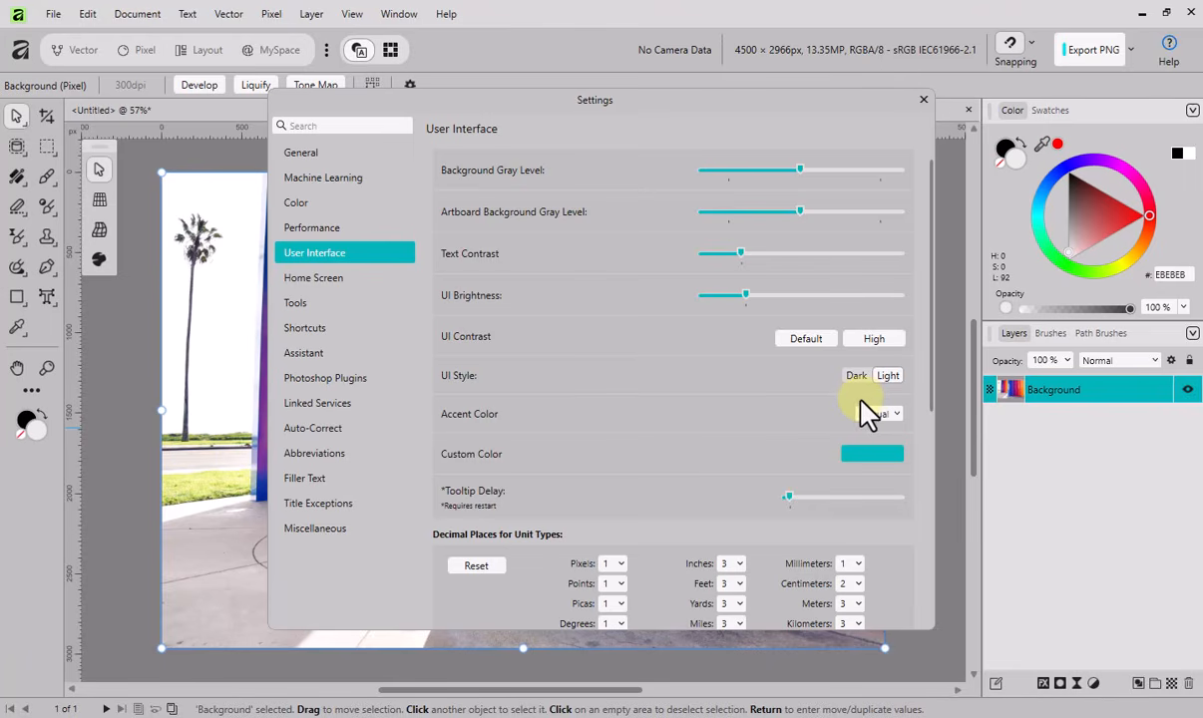
pyautogui.click(923, 99)
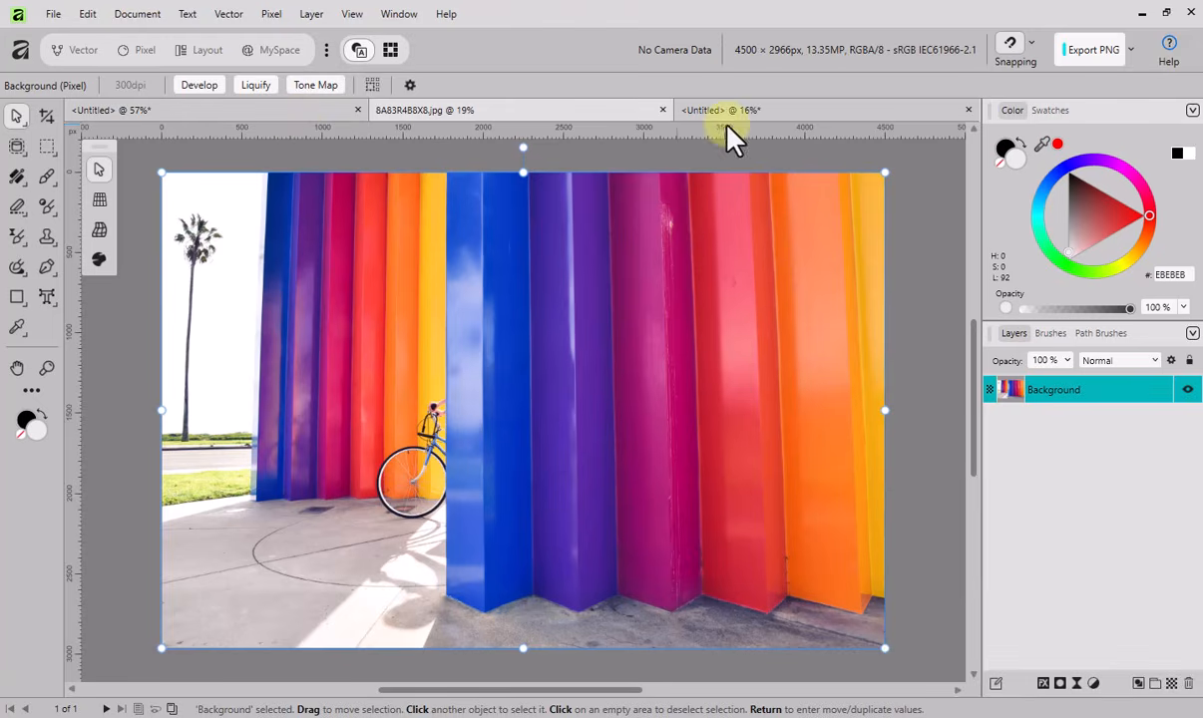
# - In the untitled apple document, flood-select the gray apple shape and shrink the pixel selection with a radius of -128.9 px
pyautogui.click(785, 118)
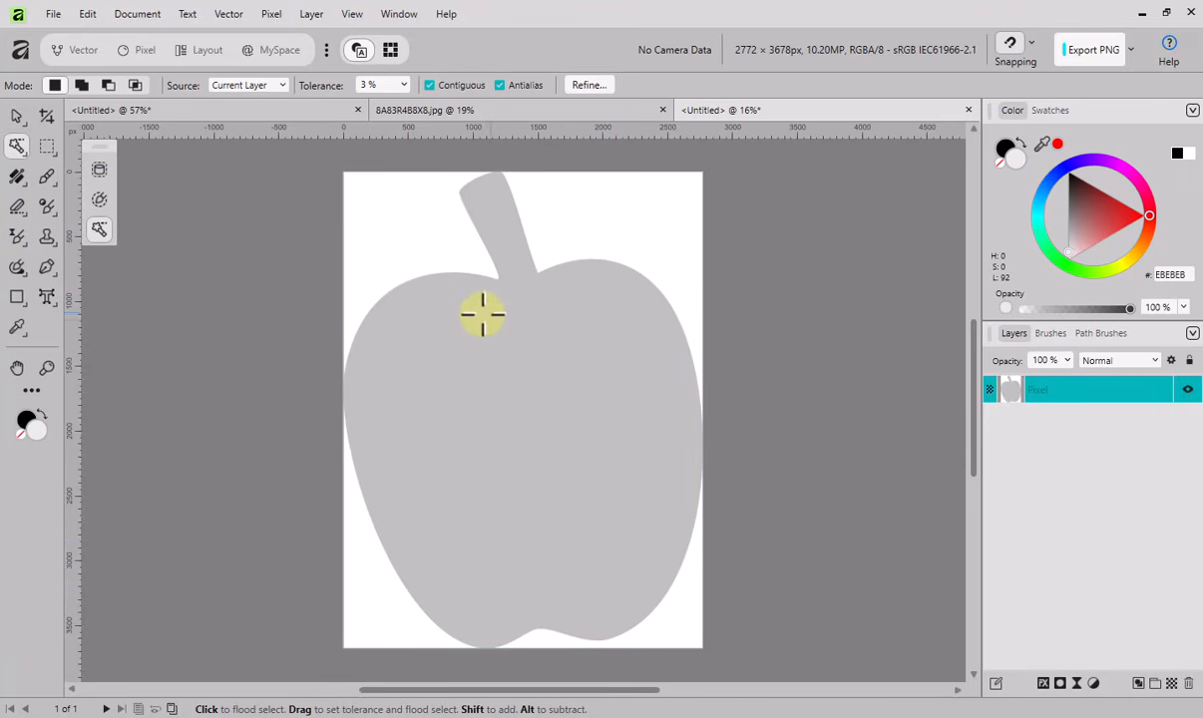
pyautogui.click(508, 349)
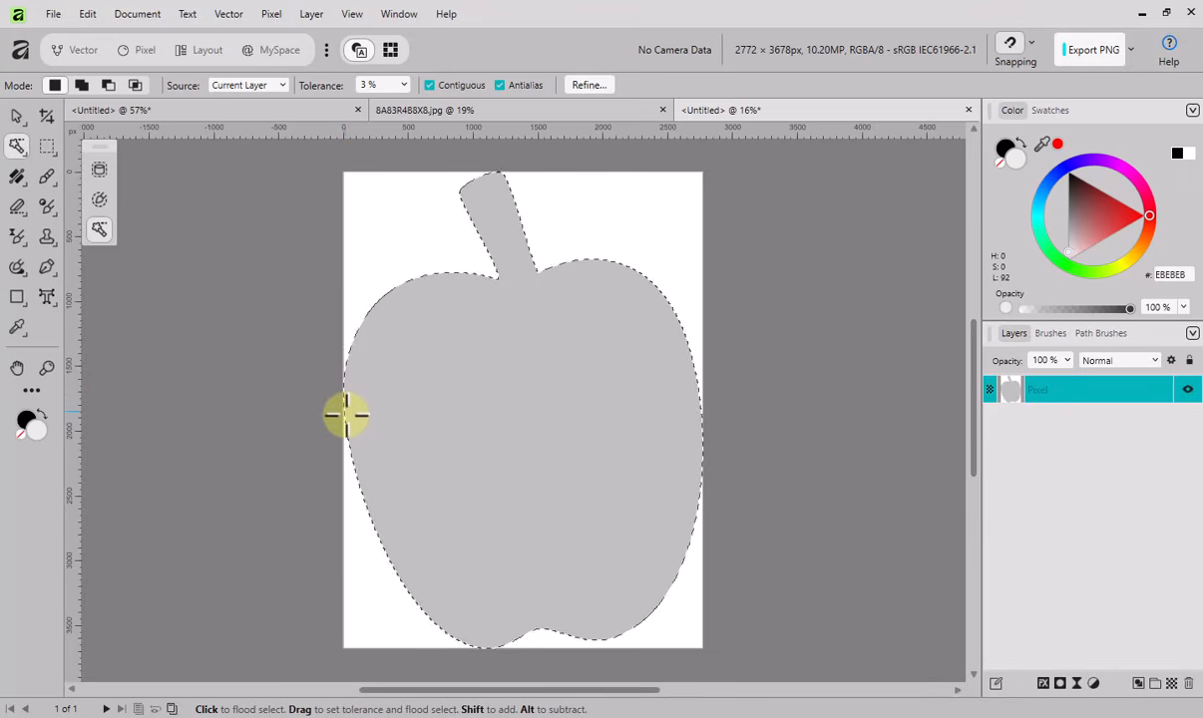
pyautogui.click(273, 16)
pyautogui.moveTo(459, 64)
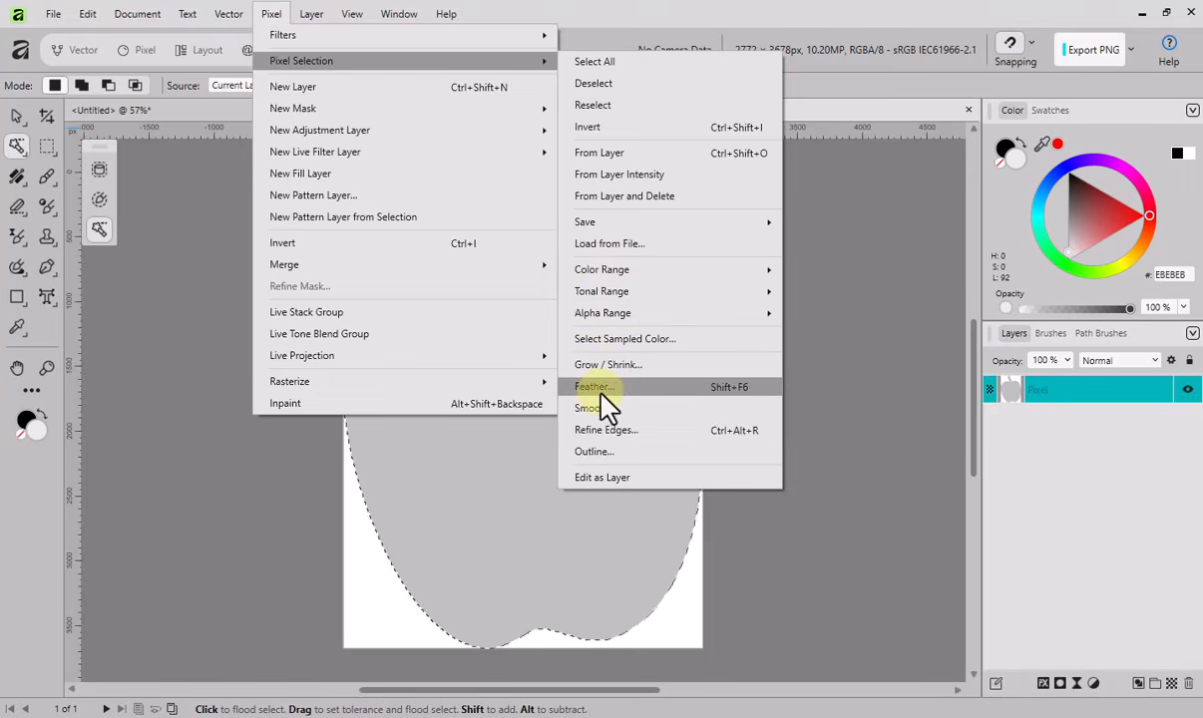
pyautogui.click(608, 365)
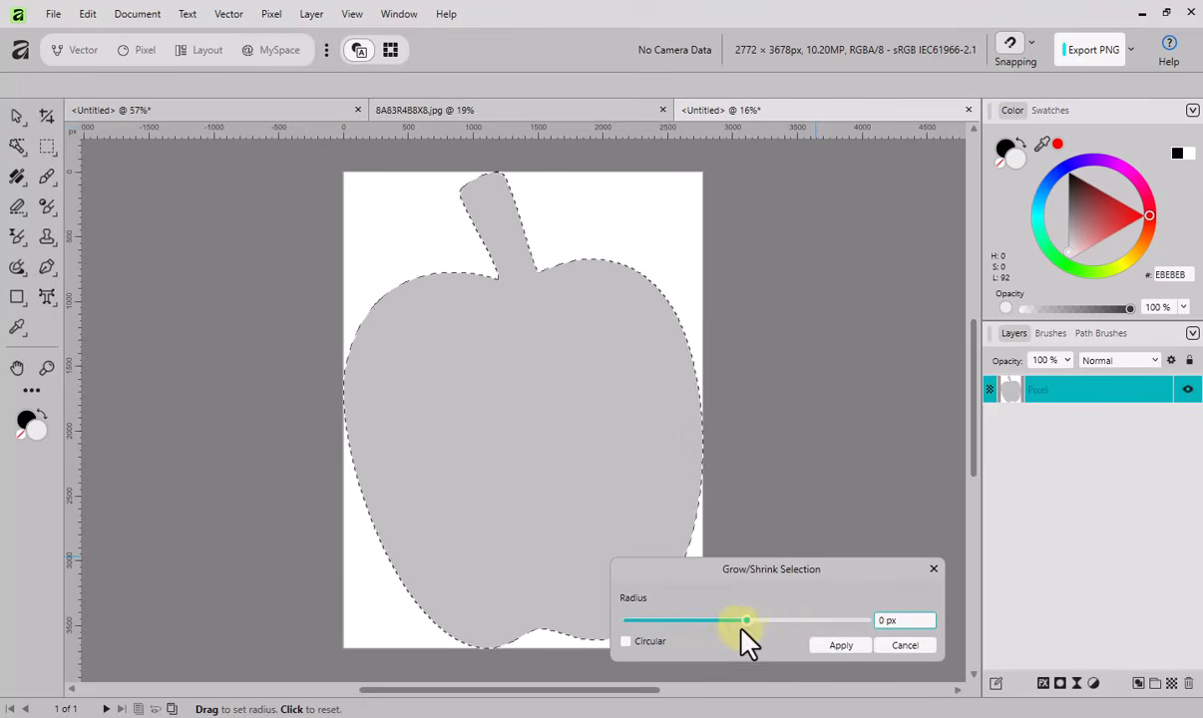
pyautogui.moveTo(745, 621); pyautogui.dragTo(739, 622)
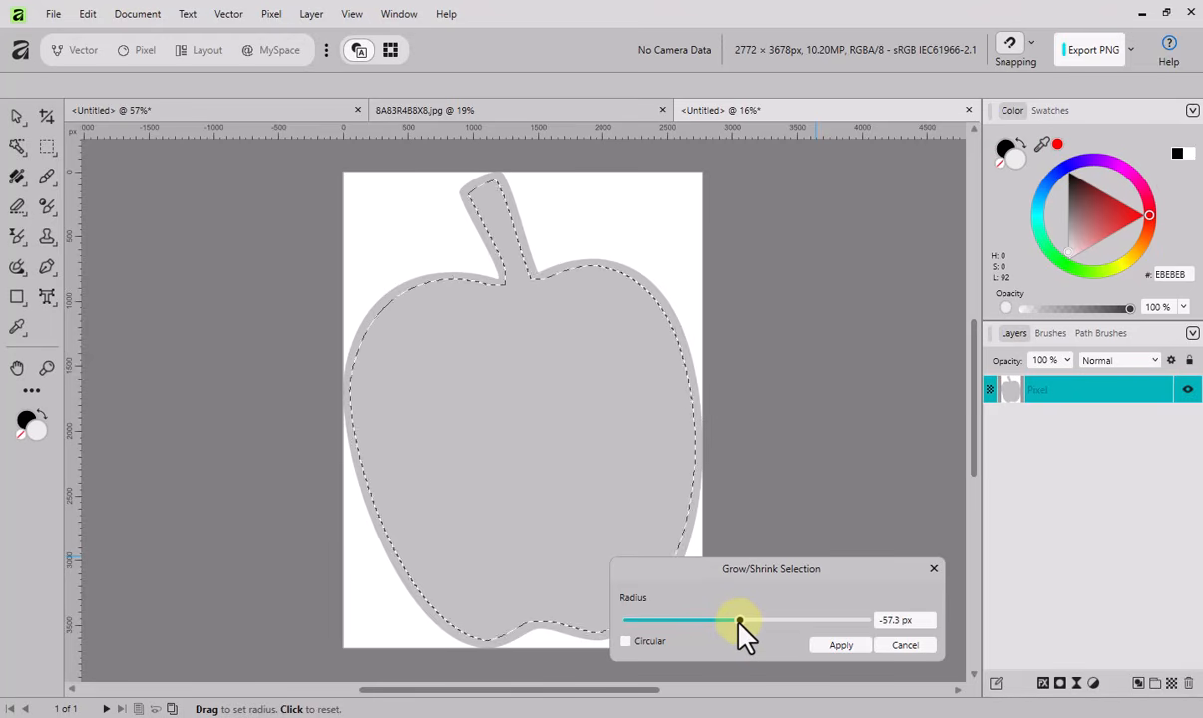
pyautogui.moveTo(739, 619); pyautogui.dragTo(735, 620)
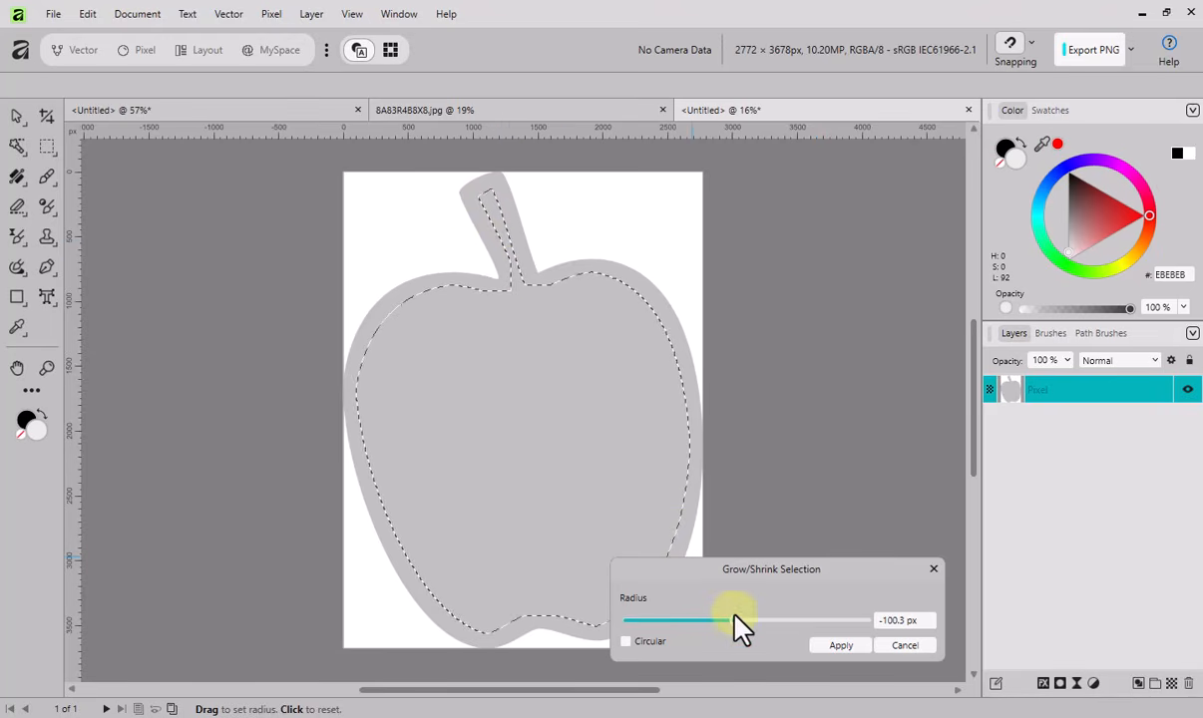
pyautogui.moveTo(733, 620); pyautogui.dragTo(731, 622)
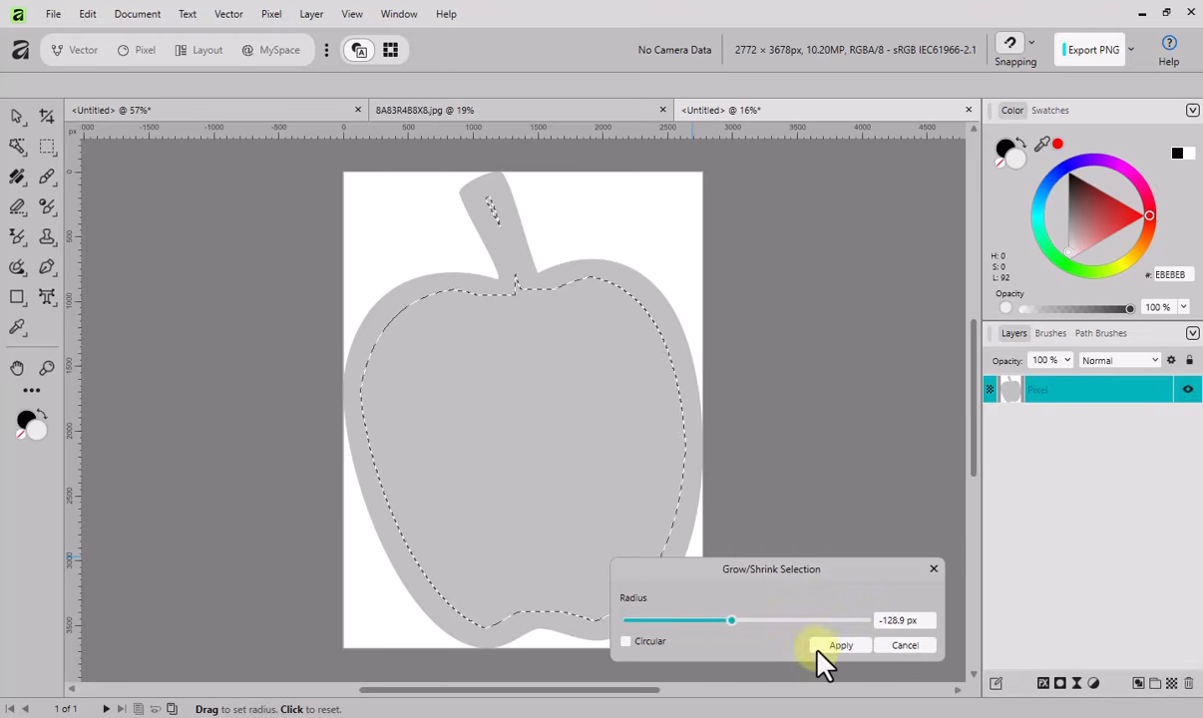
pyautogui.click(840, 645)
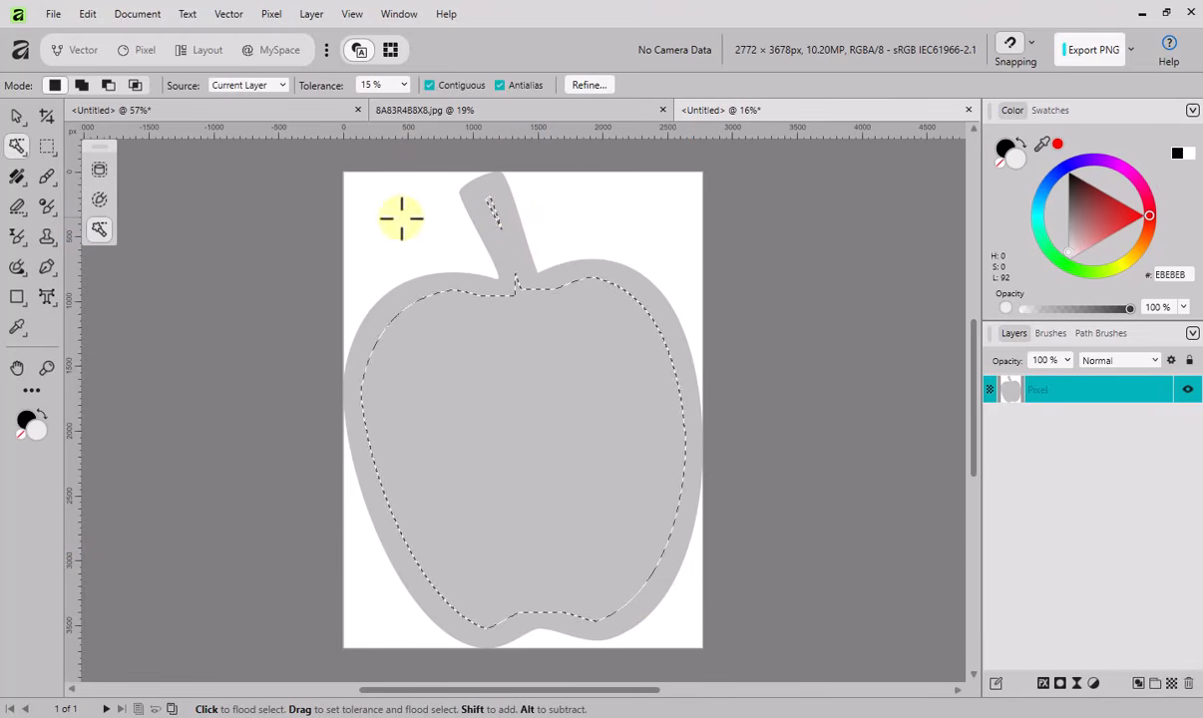
# - Subtract the stem area and the uneven upper edge from the apple selection with a freehand selection
pyautogui.click(45, 149)
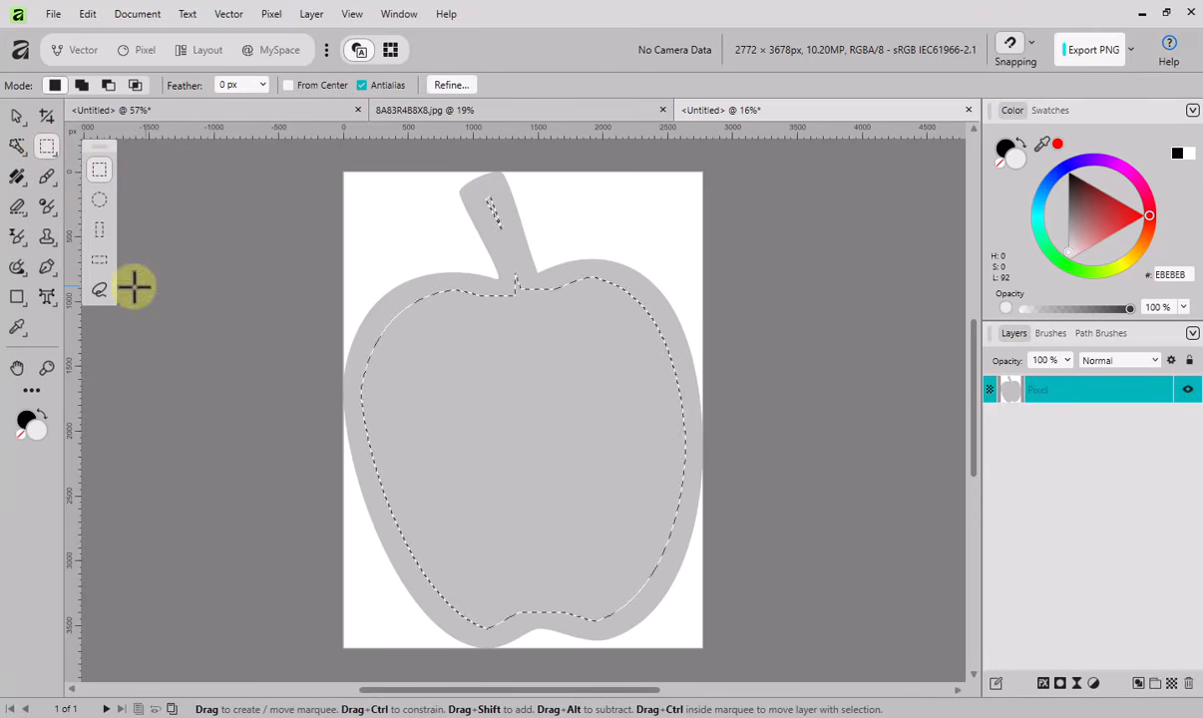
pyautogui.click(100, 291)
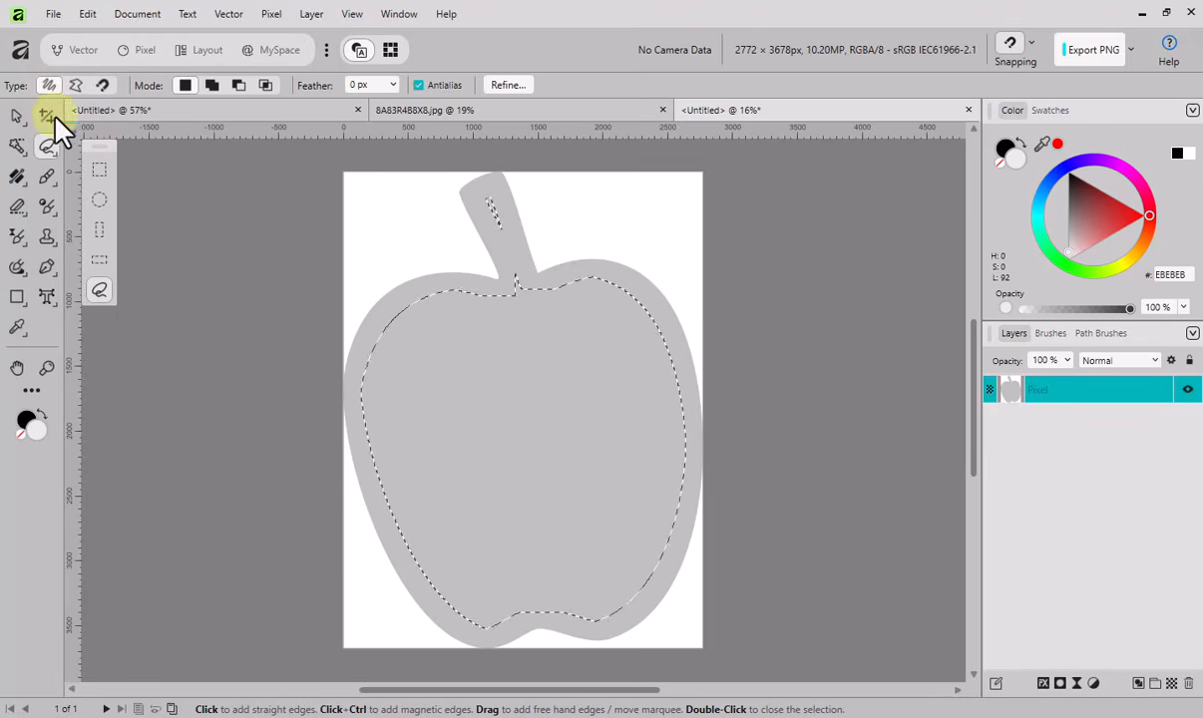
pyautogui.click(48, 85)
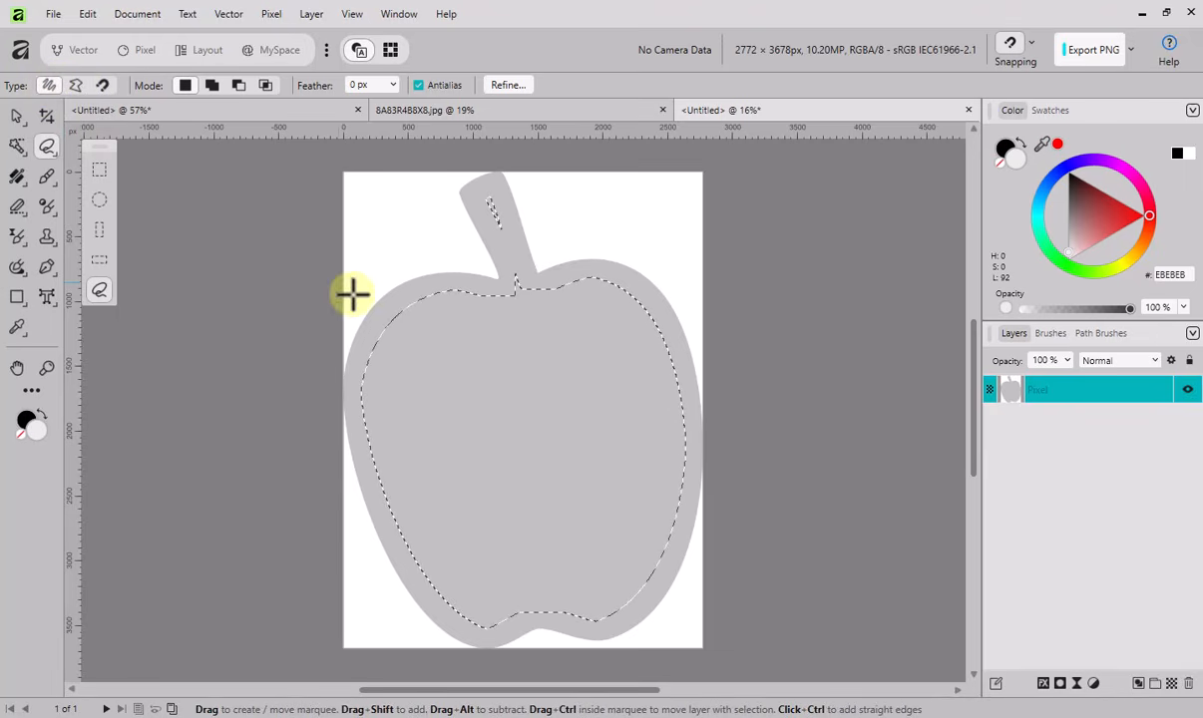
pyautogui.click(239, 86)
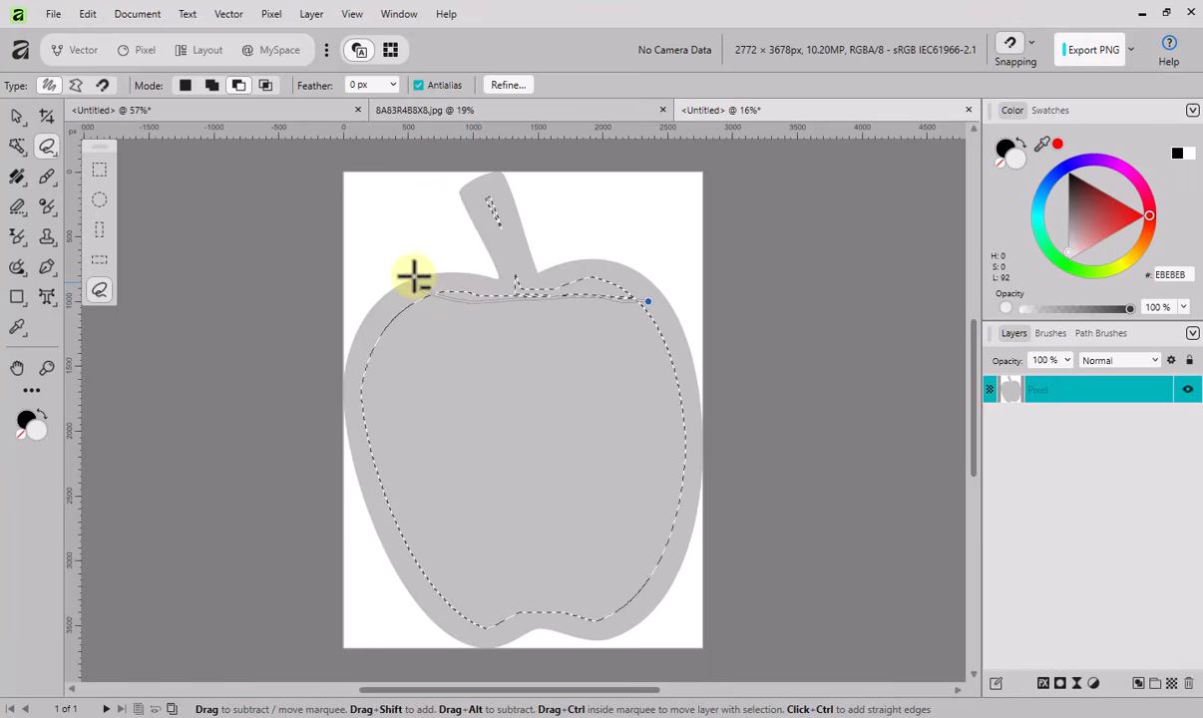
pyautogui.moveTo(414, 277)
pyautogui.mouseDown()
pyautogui.moveTo(471, 195)
pyautogui.moveTo(531, 187)
pyautogui.moveTo(606, 203)
pyautogui.moveTo(653, 240)
pyautogui.moveTo(665, 302)
pyautogui.mouseUp()
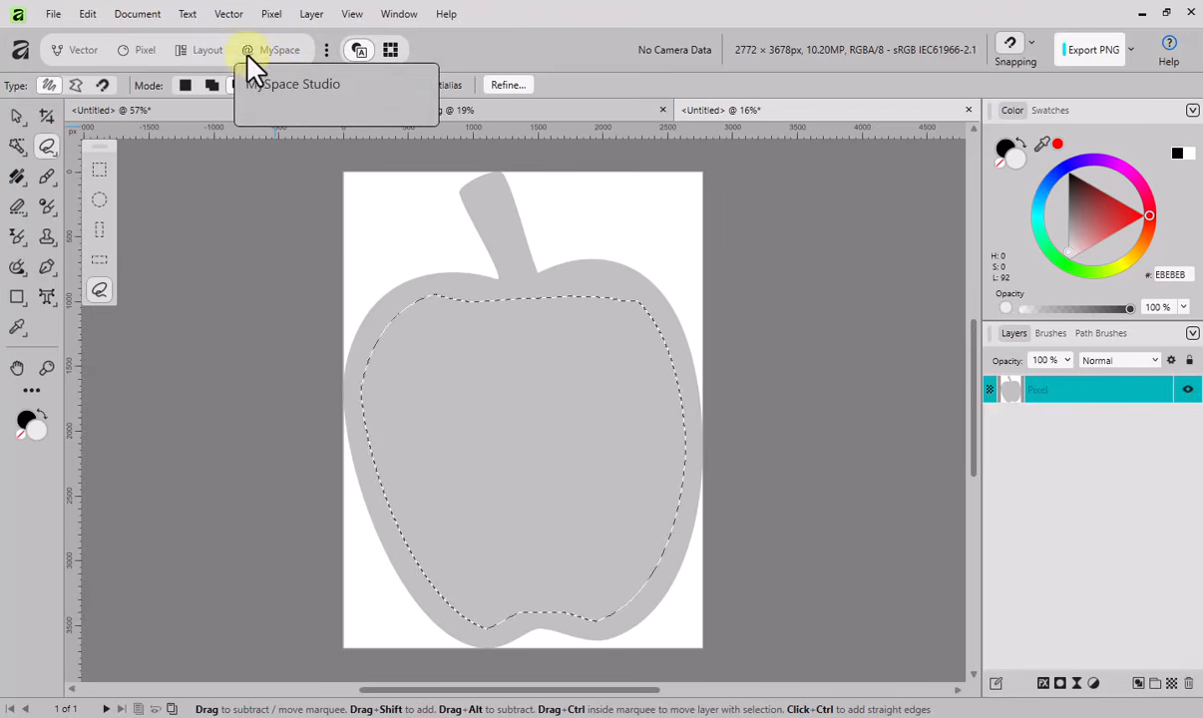
# - Convert the pixel selection to curves and hide the Pixel layer
pyautogui.click(229, 15)
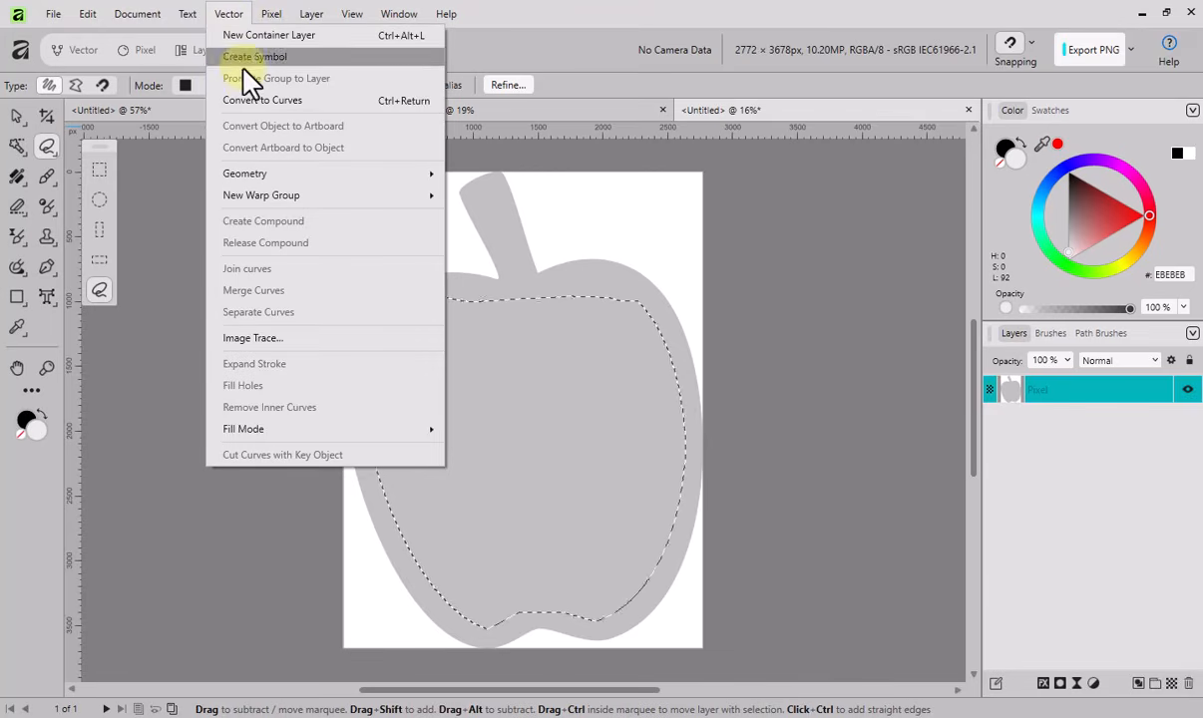
pyautogui.click(261, 101)
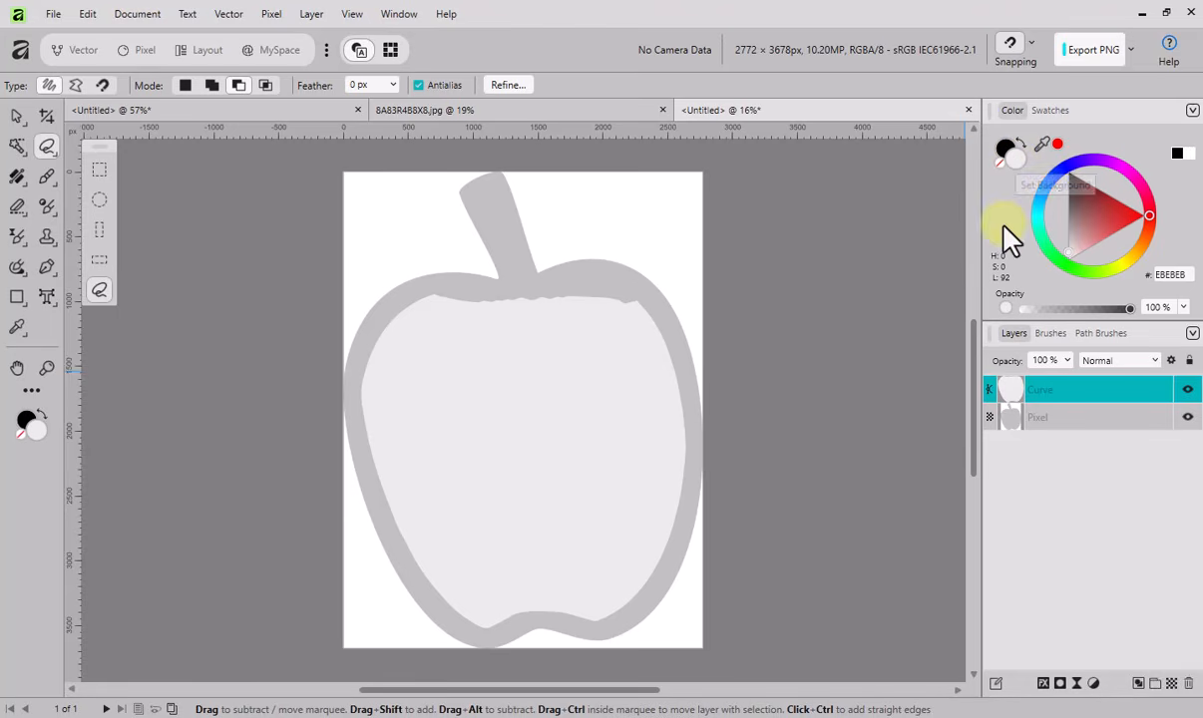
pyautogui.click(1187, 417)
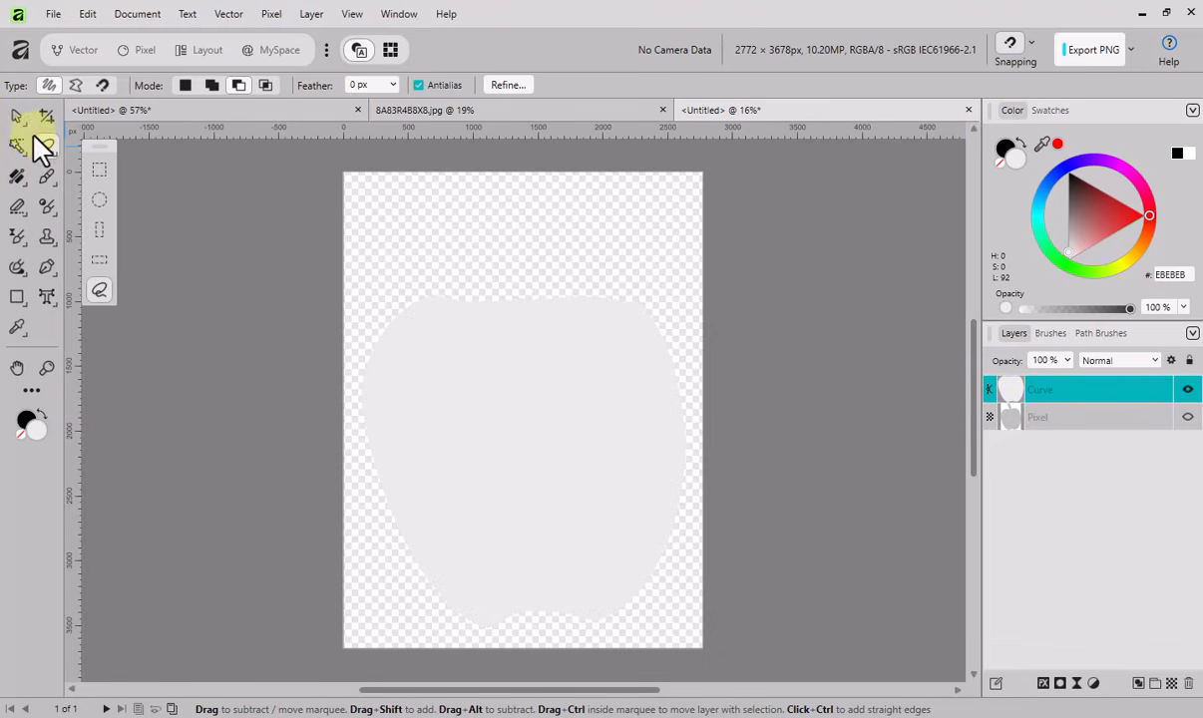
# - Show the nodes of the apple curve with the Node tool and convert the curve to a text frame
pyautogui.moveTo(57, 279); pyautogui.dragTo(106, 282)
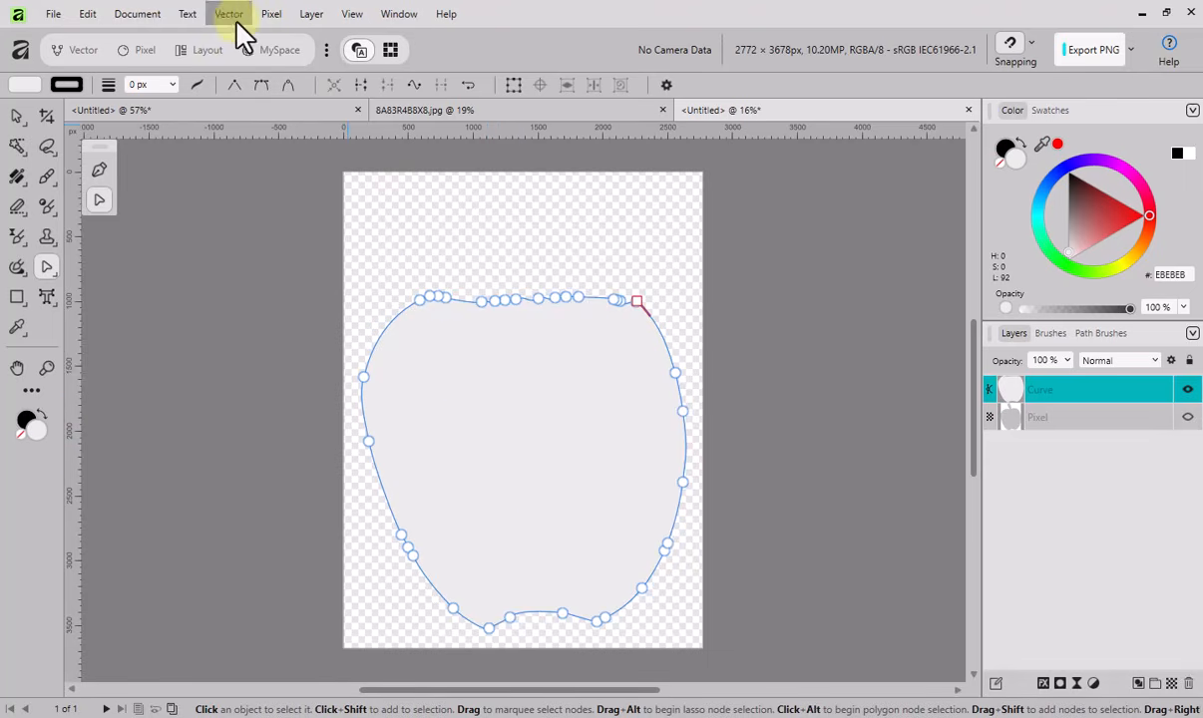
pyautogui.click(312, 18)
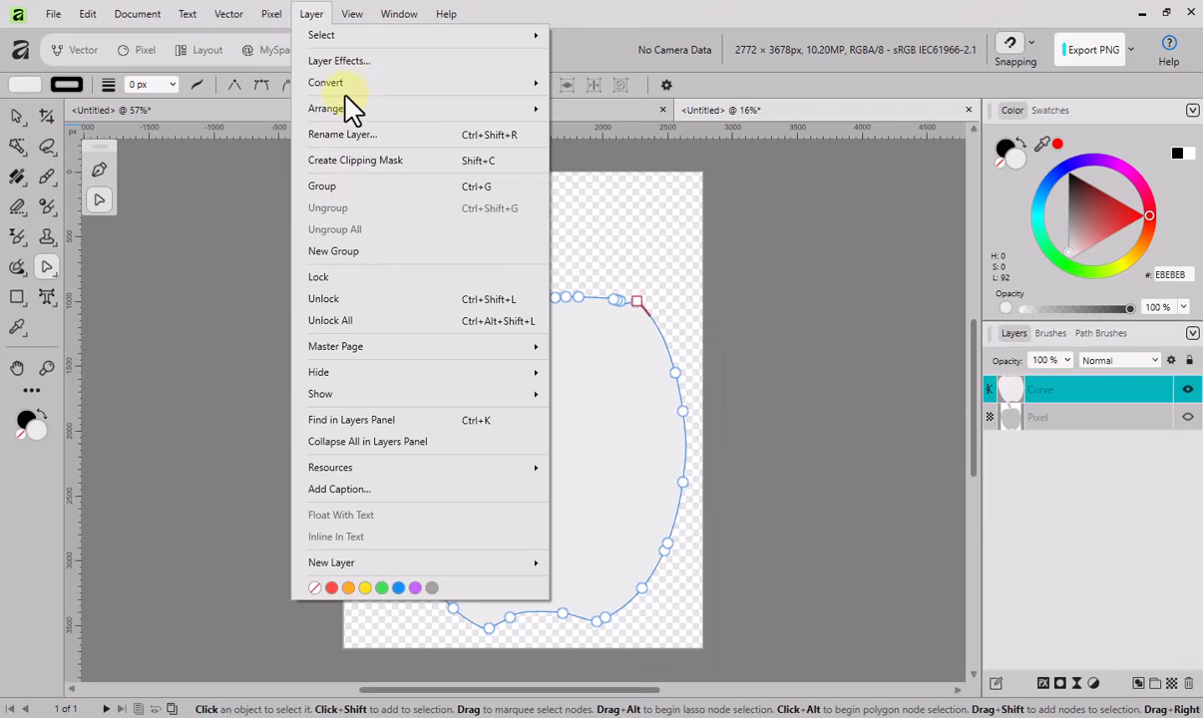
pyautogui.moveTo(349, 89)
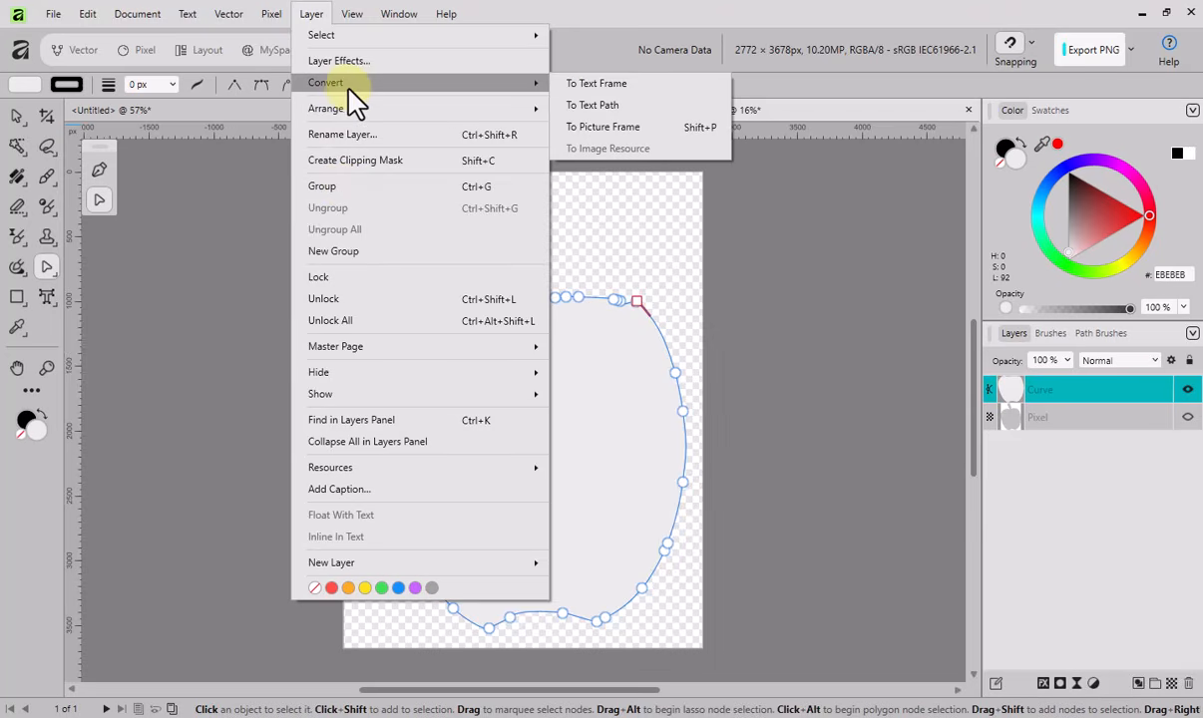
pyautogui.click(626, 104)
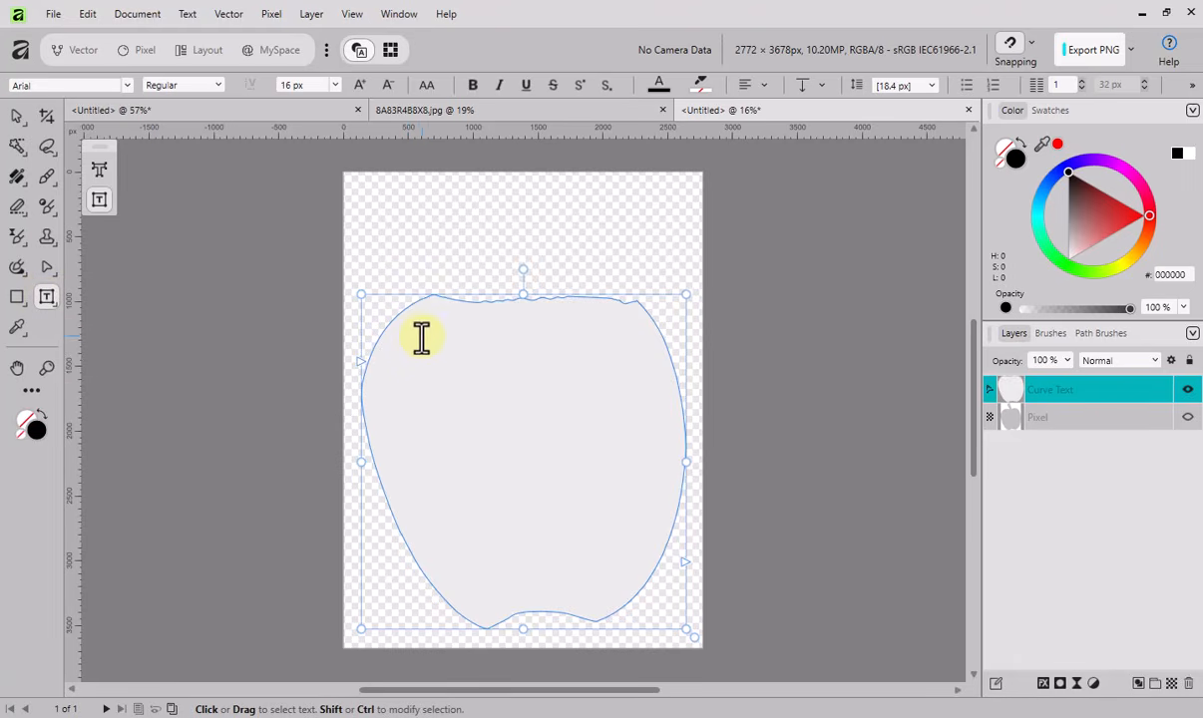
# - Add 192 px text reading "This is the shape where I can add some text, and it will stay within a margin of the actual starting shape."
pyautogui.click(334, 85)
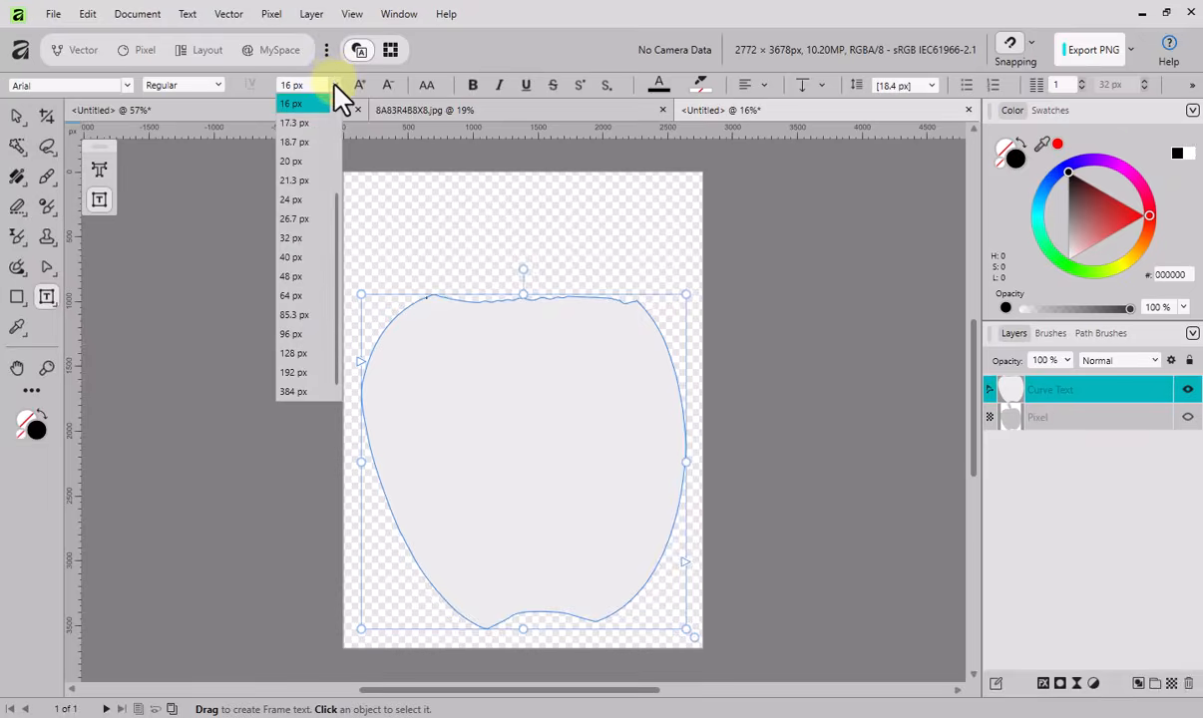
pyautogui.click(299, 372)
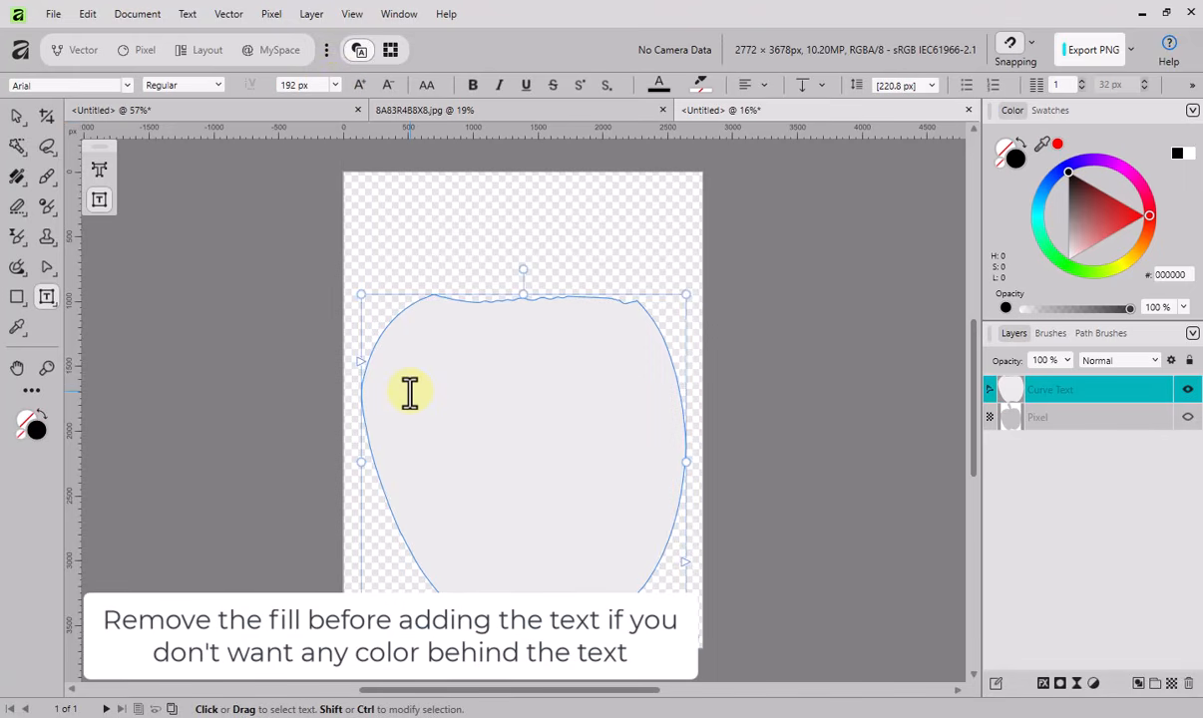
pyautogui.write('This is the shape where')
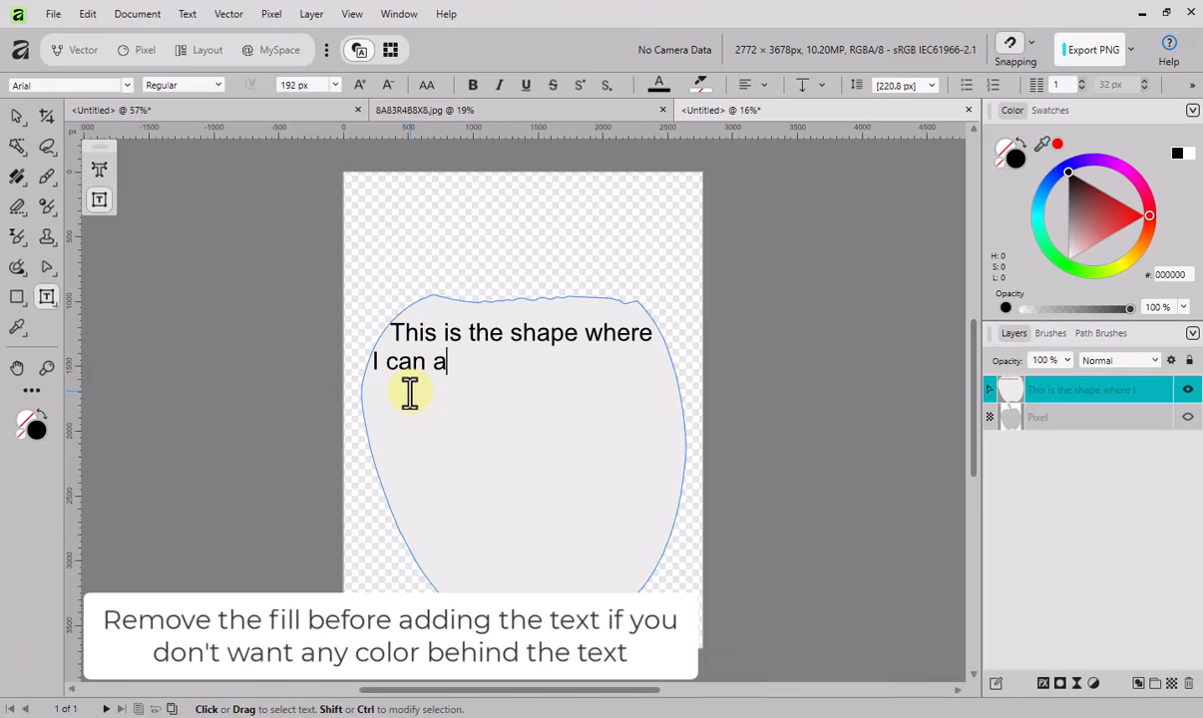
pyautogui.write('some text')
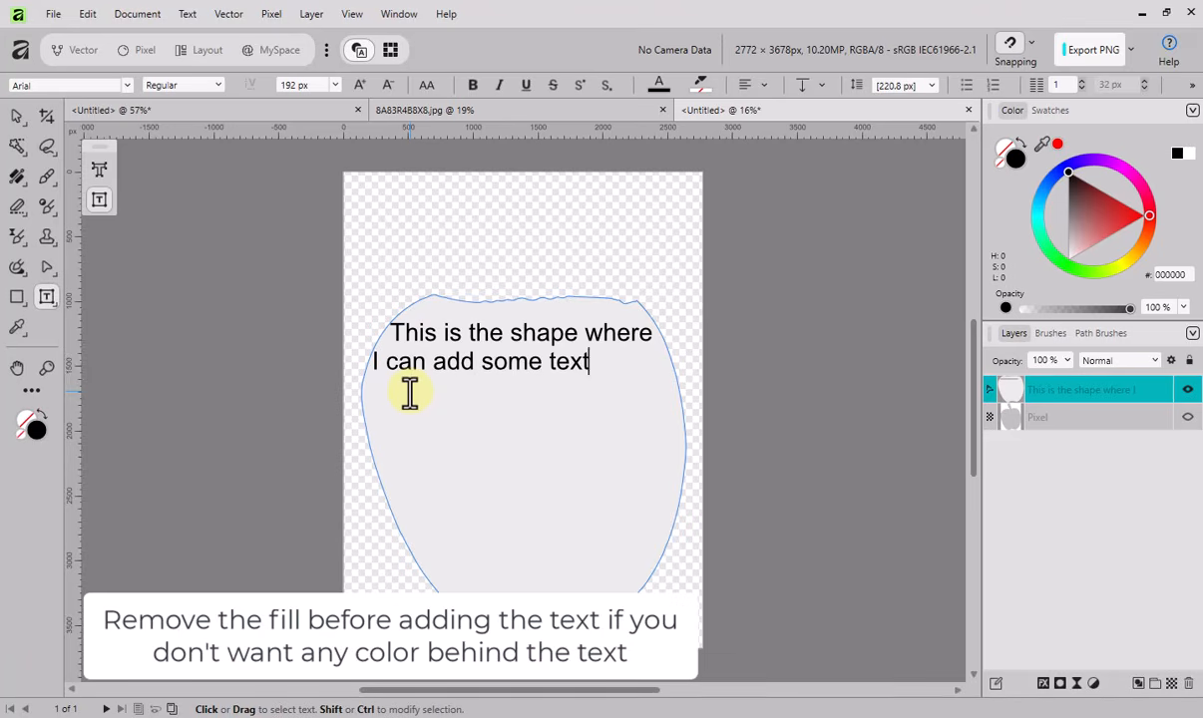
pyautogui.write(', and it will stay within a')
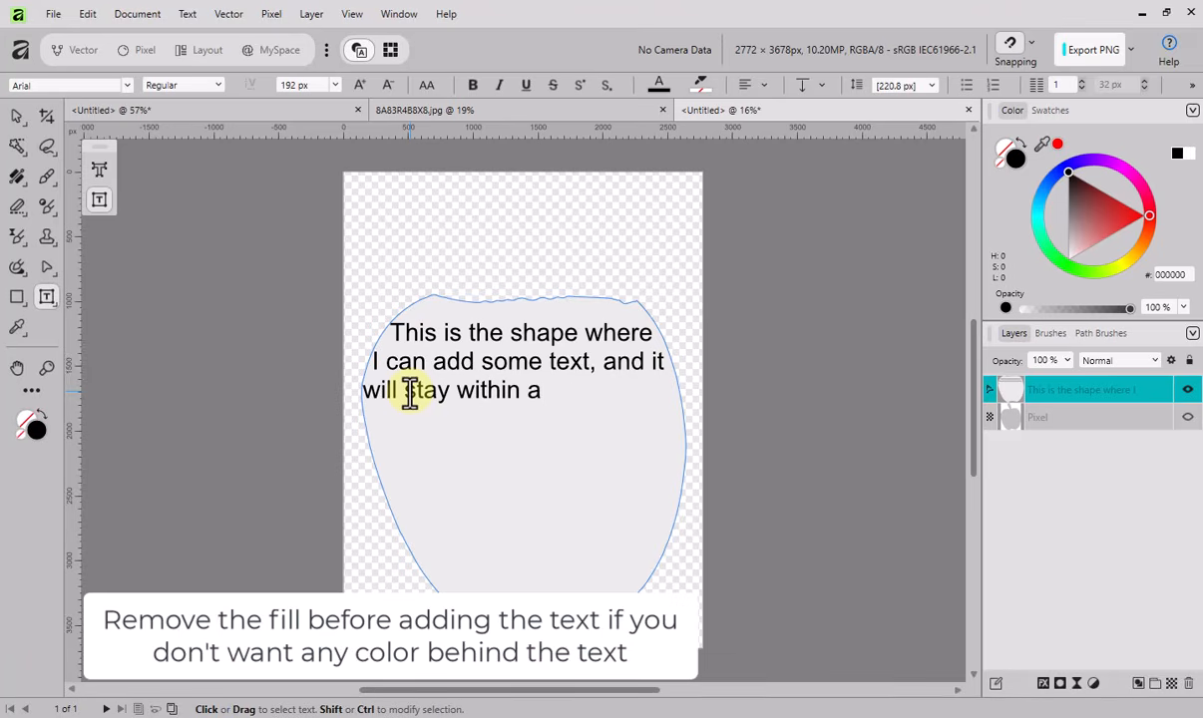
pyautogui.write('margin of the actual starting shape.')
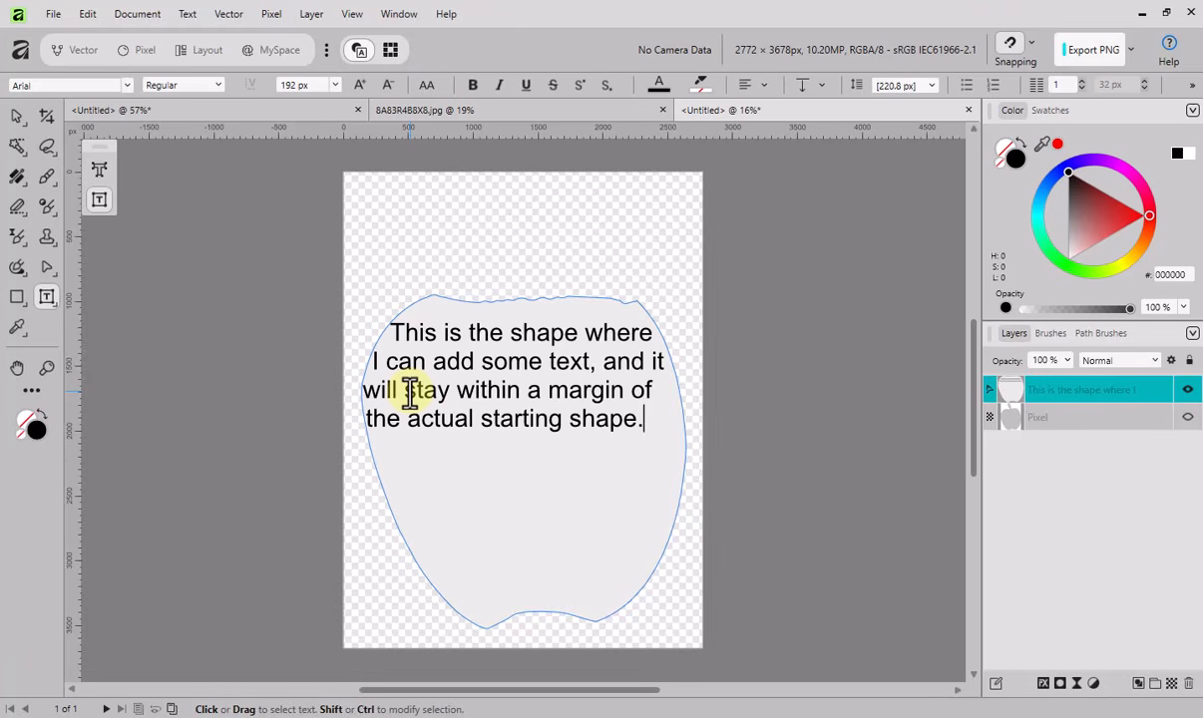
# - Show the Pixel layer again behind the text frame
pyautogui.click(1187, 418)
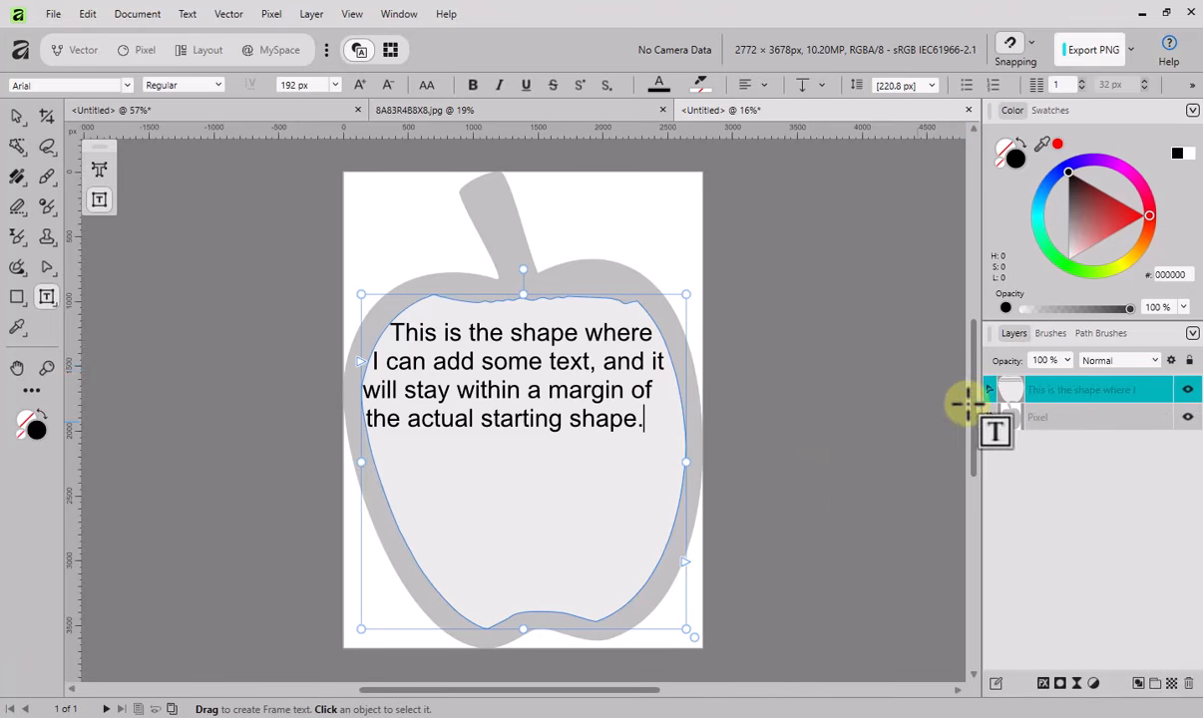
pyautogui.moveTo(973, 461)
pyautogui.mouseDown()
pyautogui.moveTo(974, 501)
pyautogui.moveTo(974, 472)
pyautogui.mouseUp()
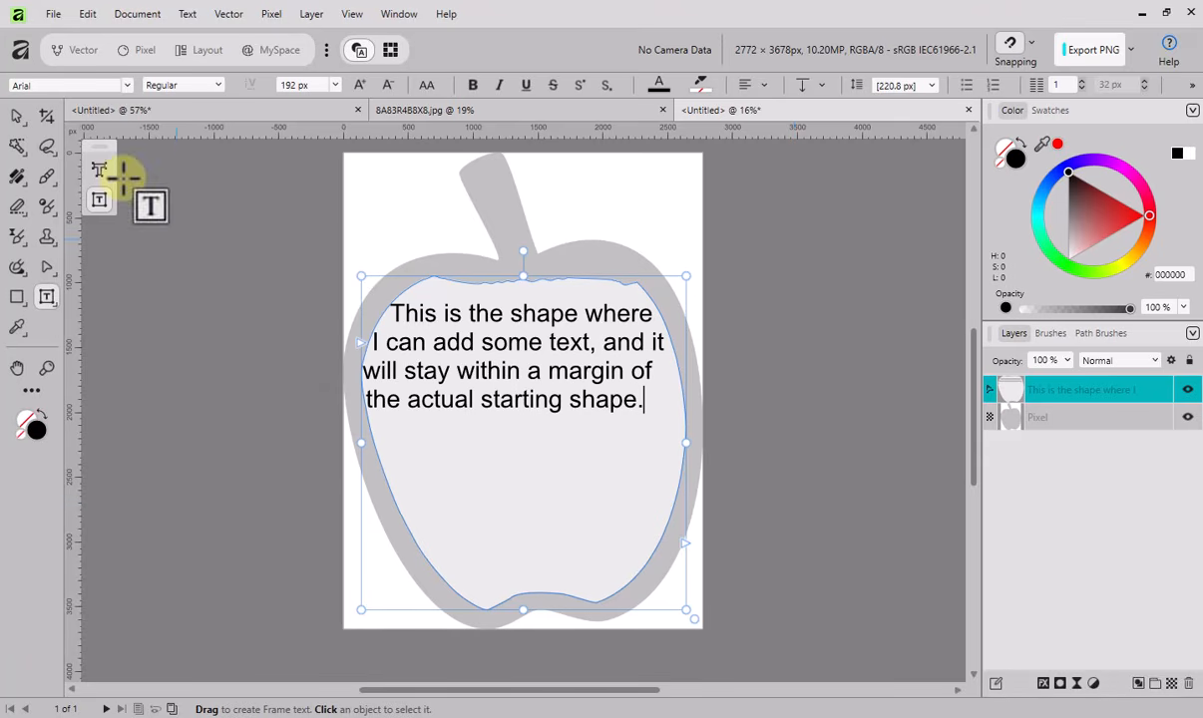
# - Open the Home screen, view the full Recent Documents page, and return to the Home overview
pyautogui.click(54, 14)
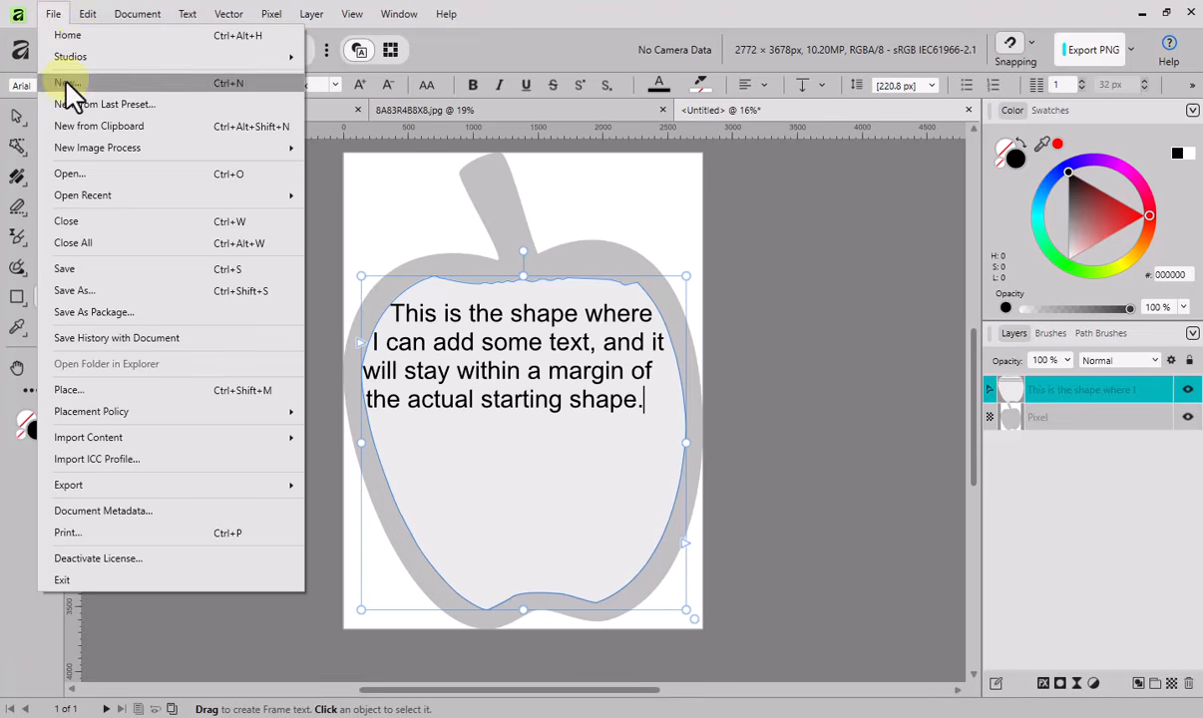
pyautogui.click(79, 38)
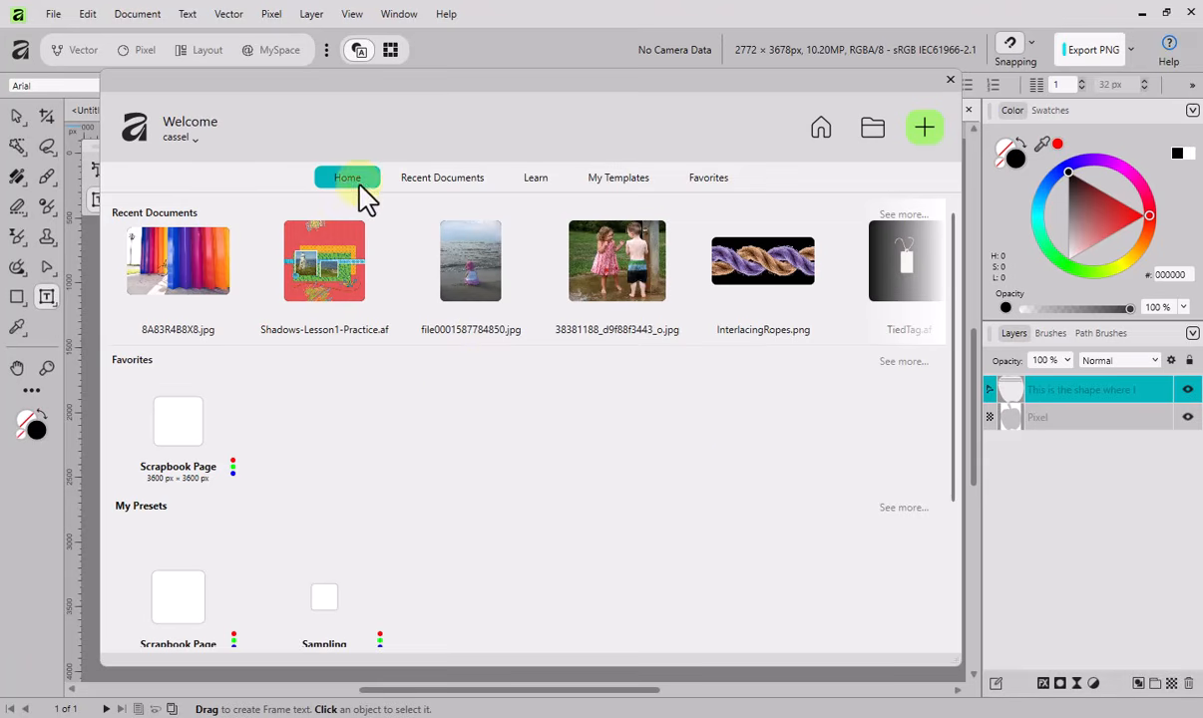
pyautogui.click(441, 180)
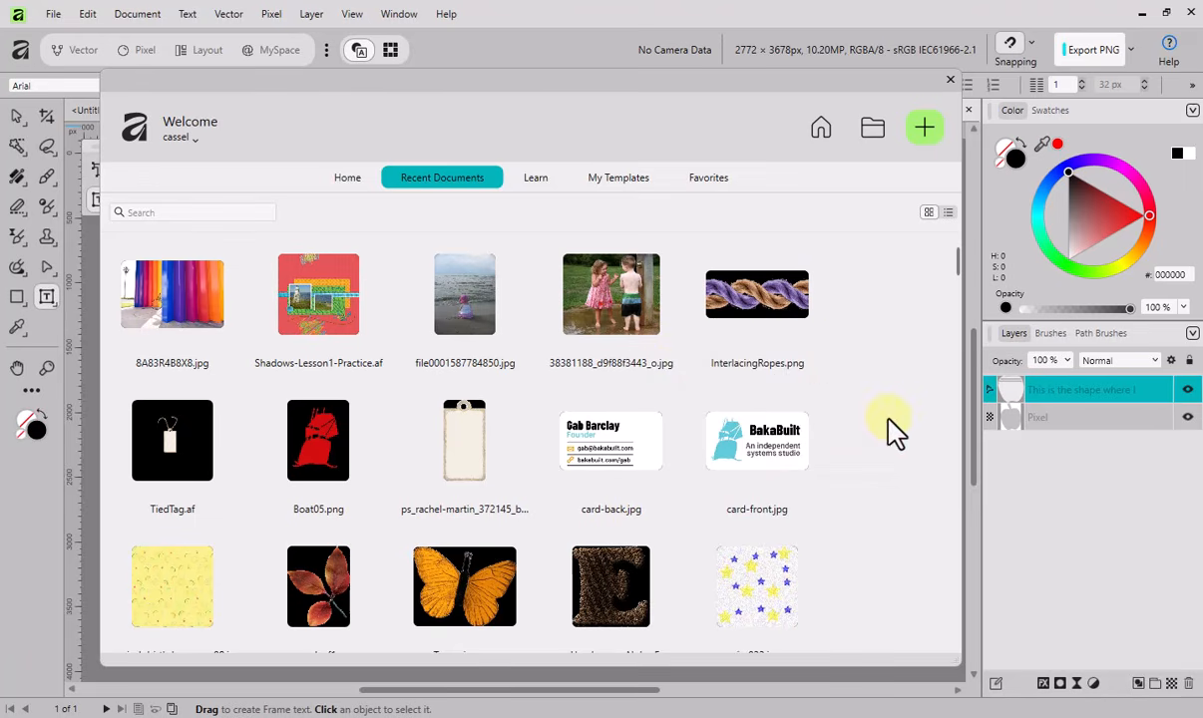
pyautogui.click(345, 181)
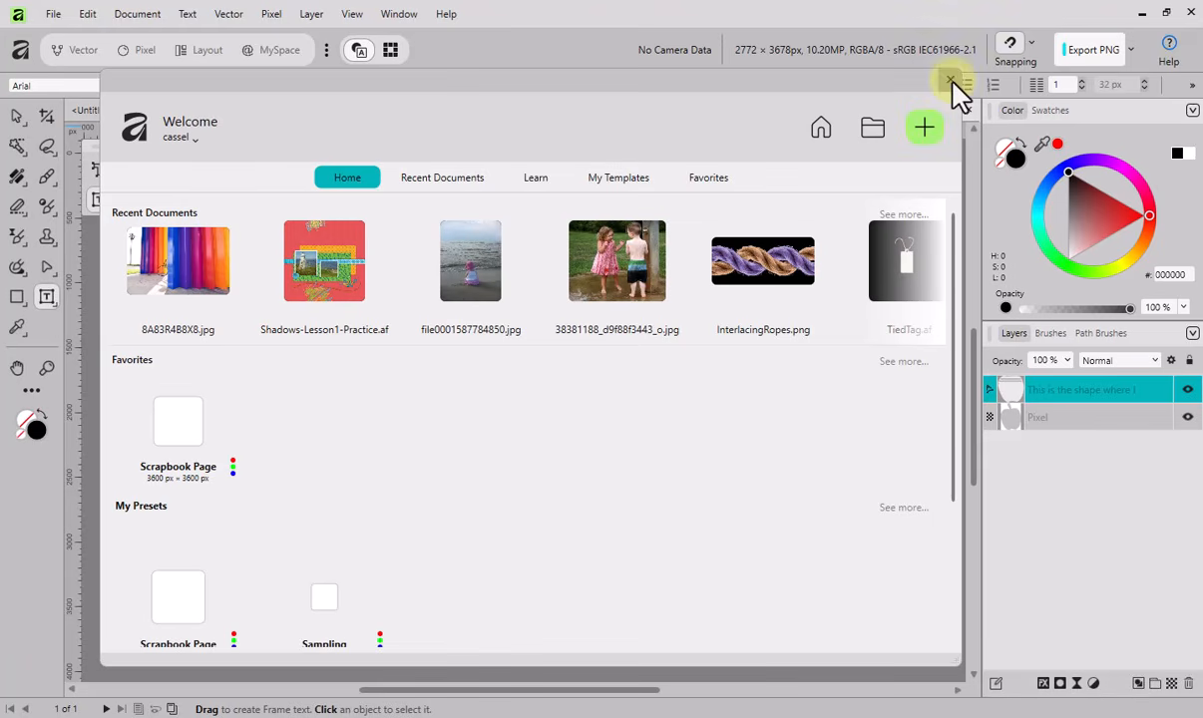
# - Move My Presets above Recent Documents in the Home Screen settings, and close the settings and the Home screen
pyautogui.click(88, 16)
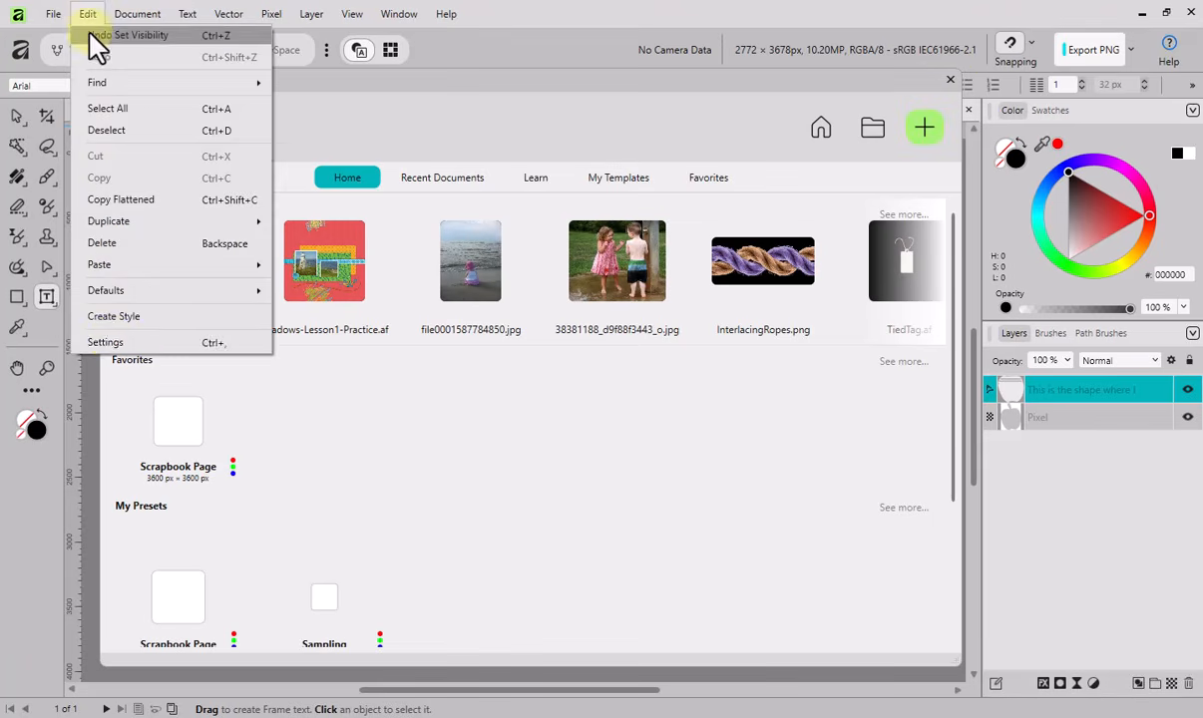
pyautogui.click(121, 351)
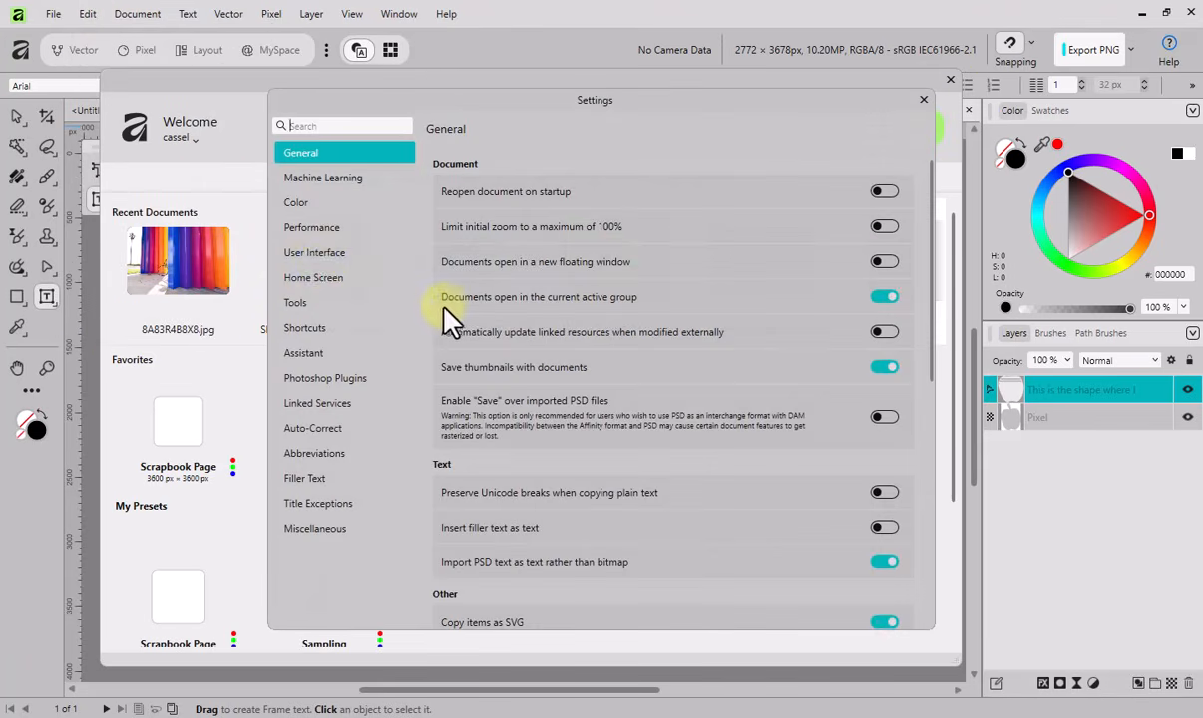
pyautogui.click(315, 279)
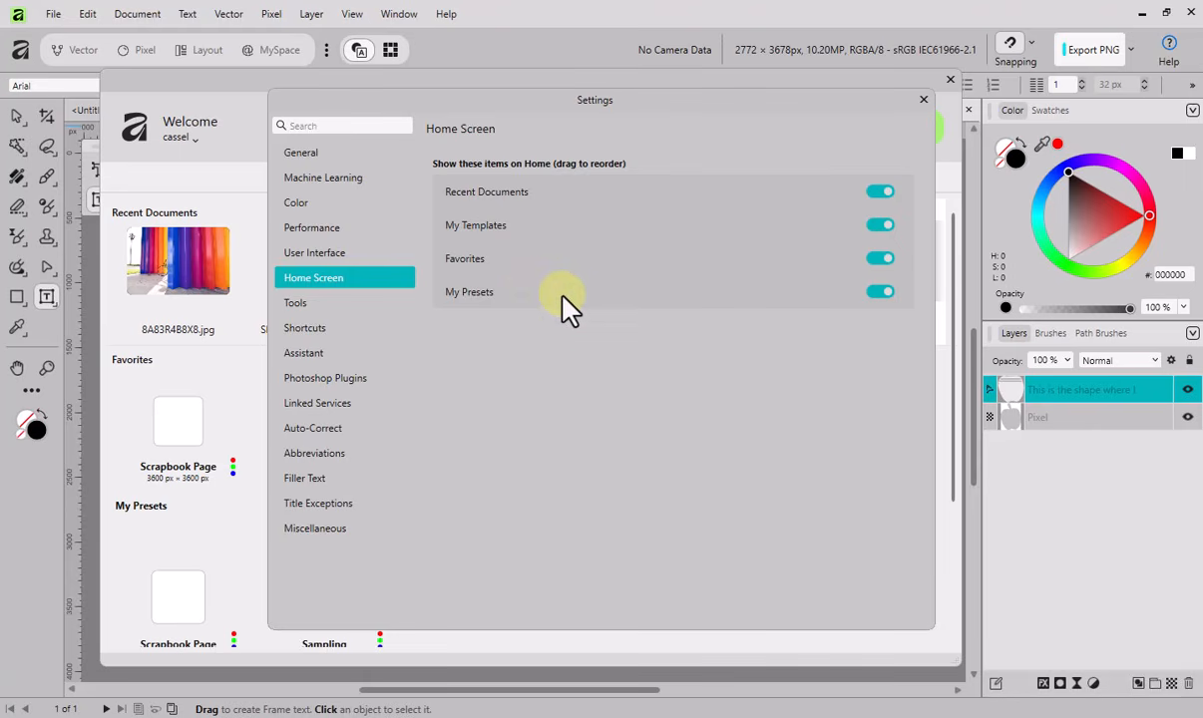
pyautogui.moveTo(565, 294); pyautogui.dragTo(561, 196)
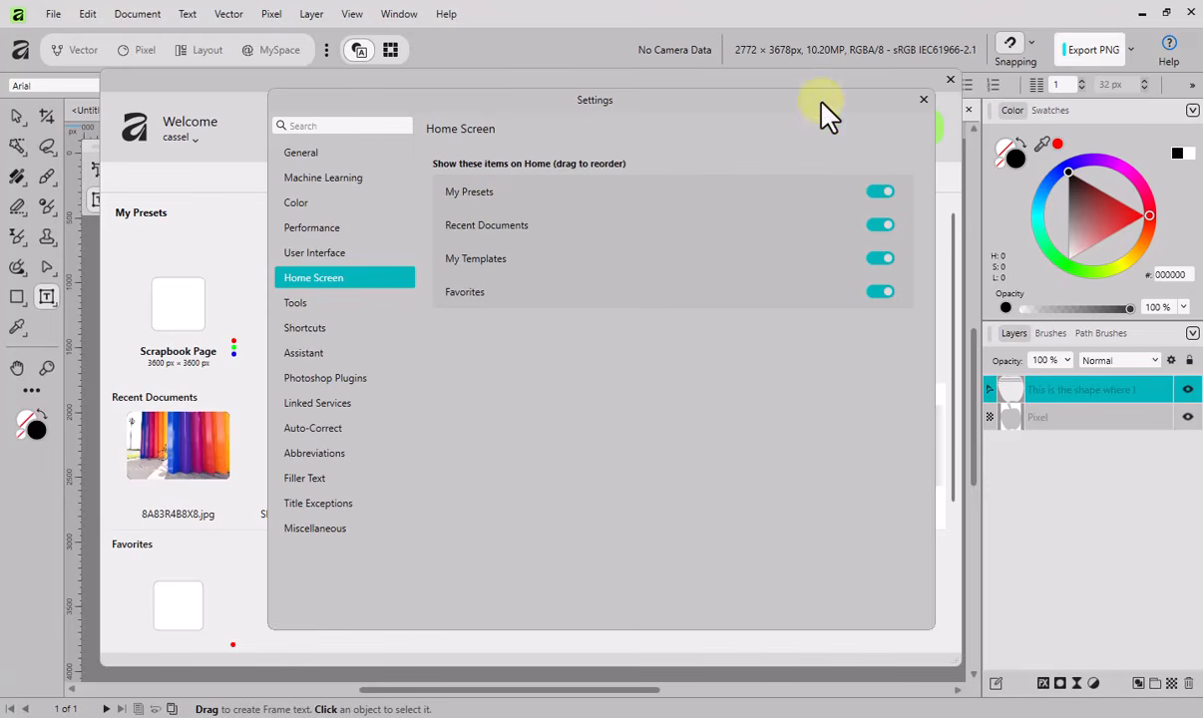
pyautogui.click(924, 99)
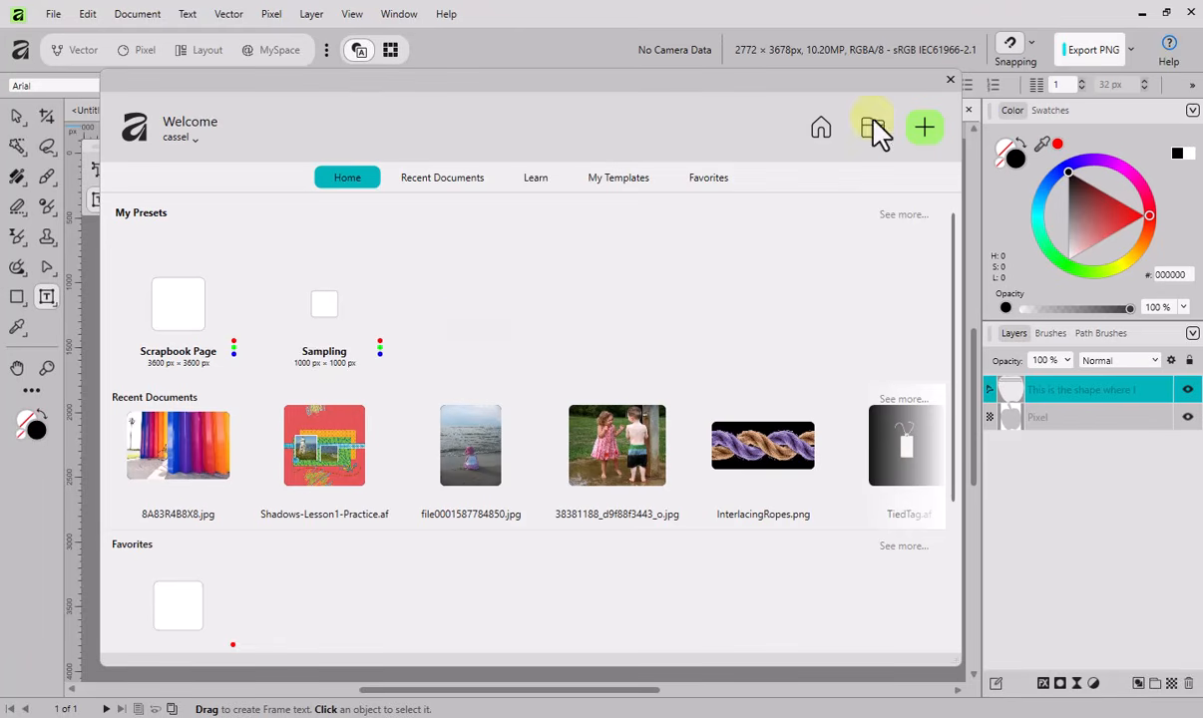
pyautogui.click(950, 80)
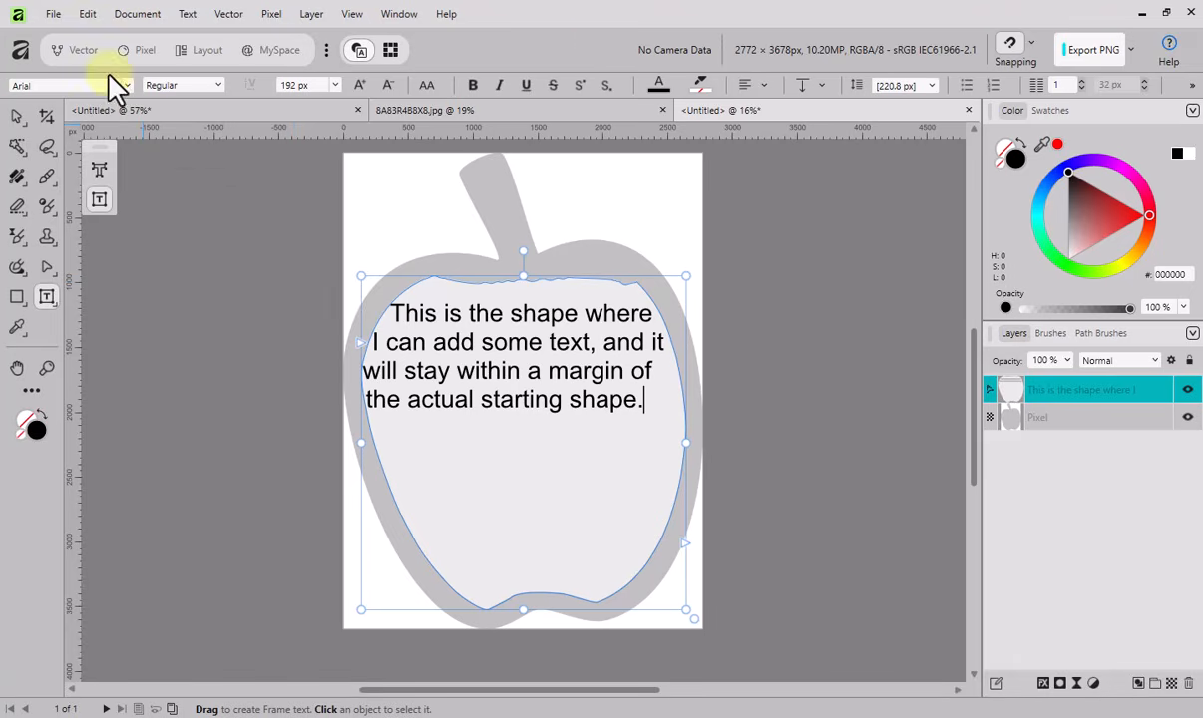
# - Customize the toolbar by removing the camera data and document information readout, and close the customization dialog
pyautogui.rightClick(587, 55)
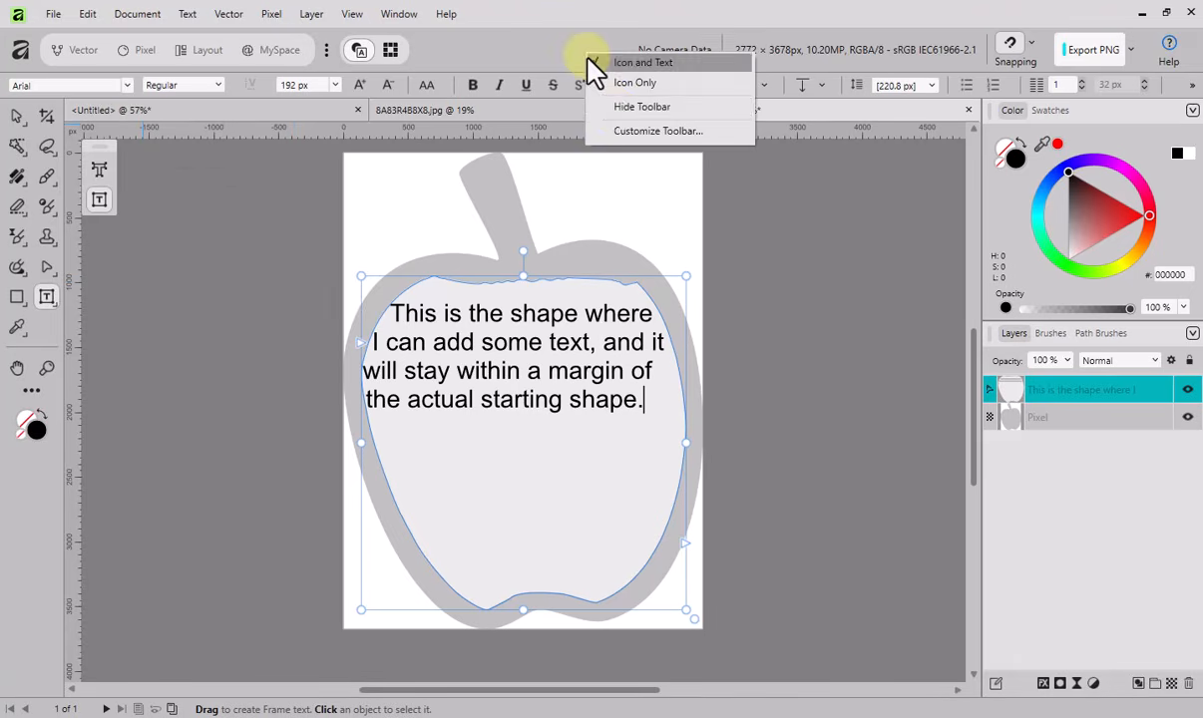
pyautogui.click(630, 139)
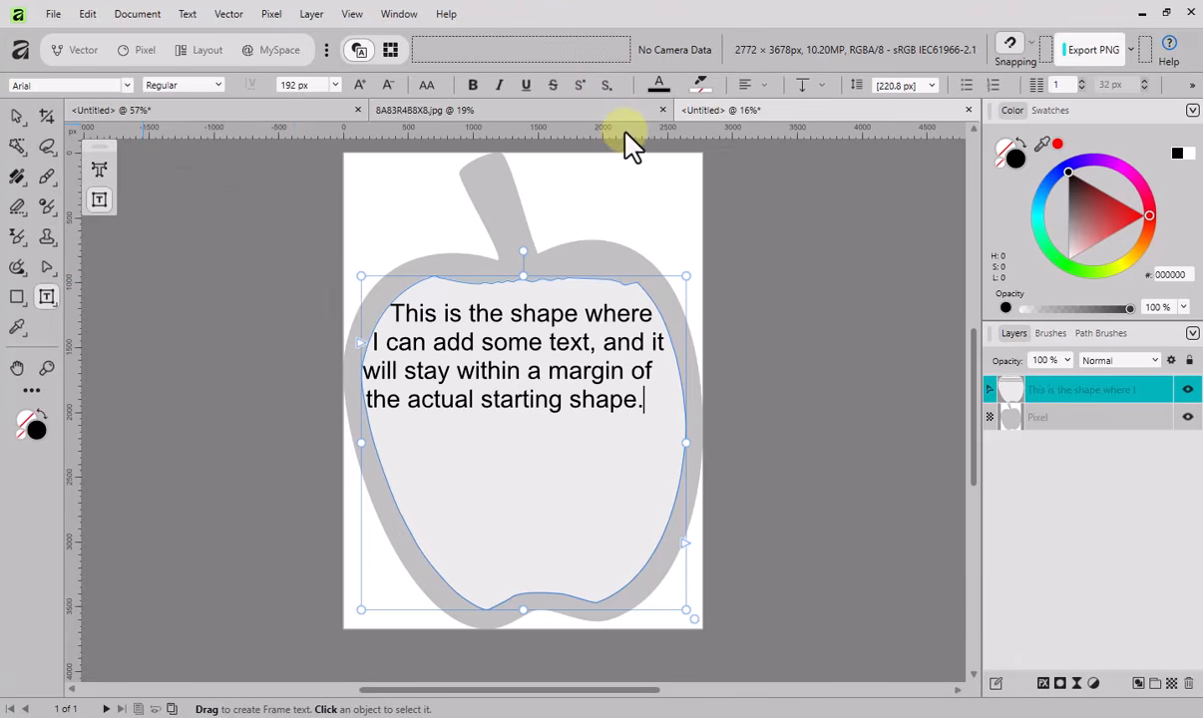
pyautogui.moveTo(655, 103); pyautogui.dragTo(636, 180)
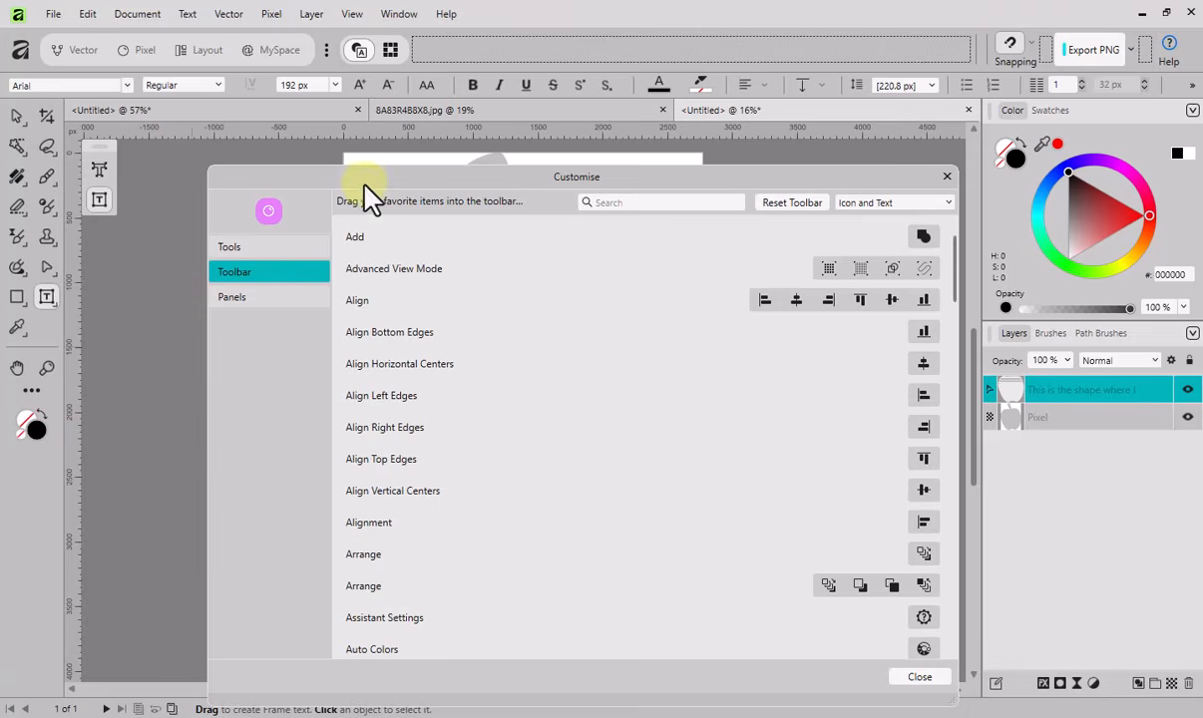
pyautogui.click(946, 180)
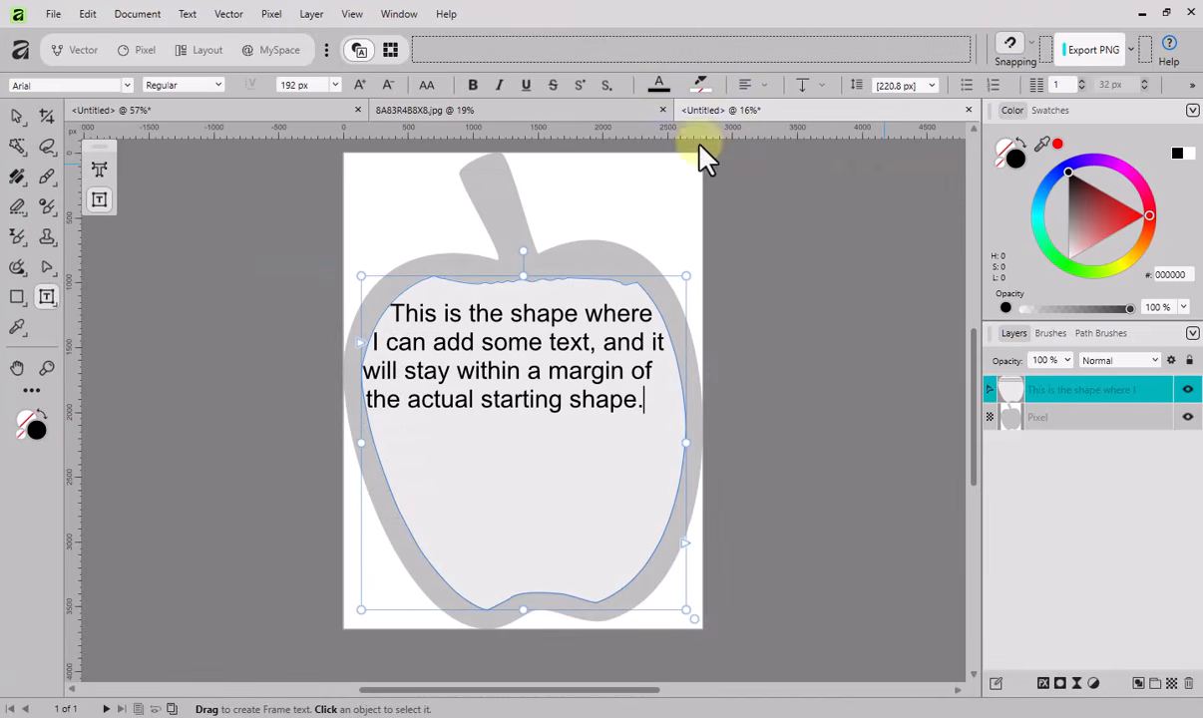
# - Set the document tabs to show the zoom level and the document size
pyautogui.rightClick(776, 113)
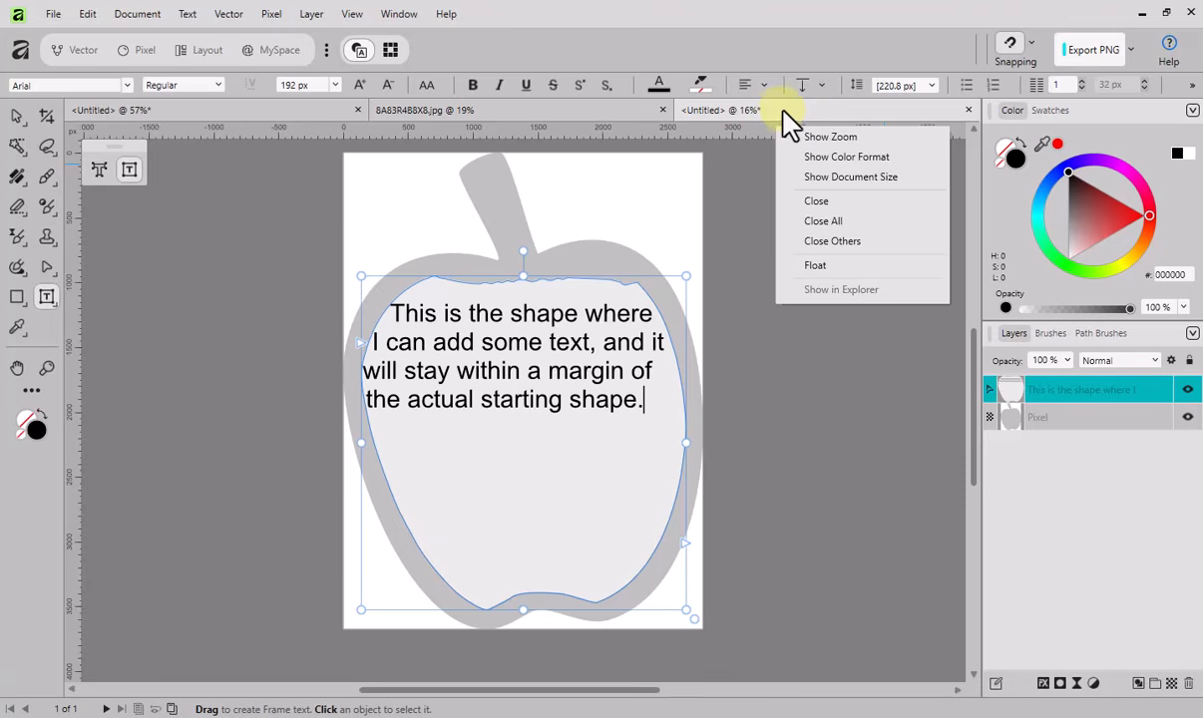
pyautogui.click(812, 137)
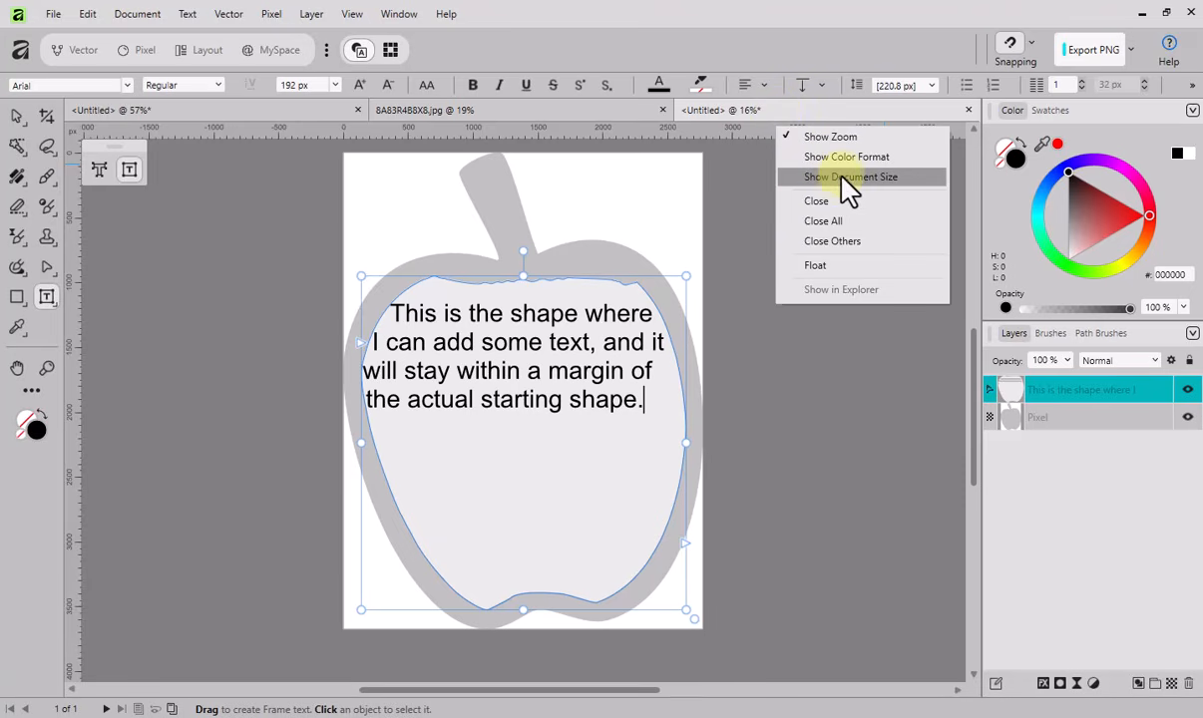
pyautogui.click(850, 179)
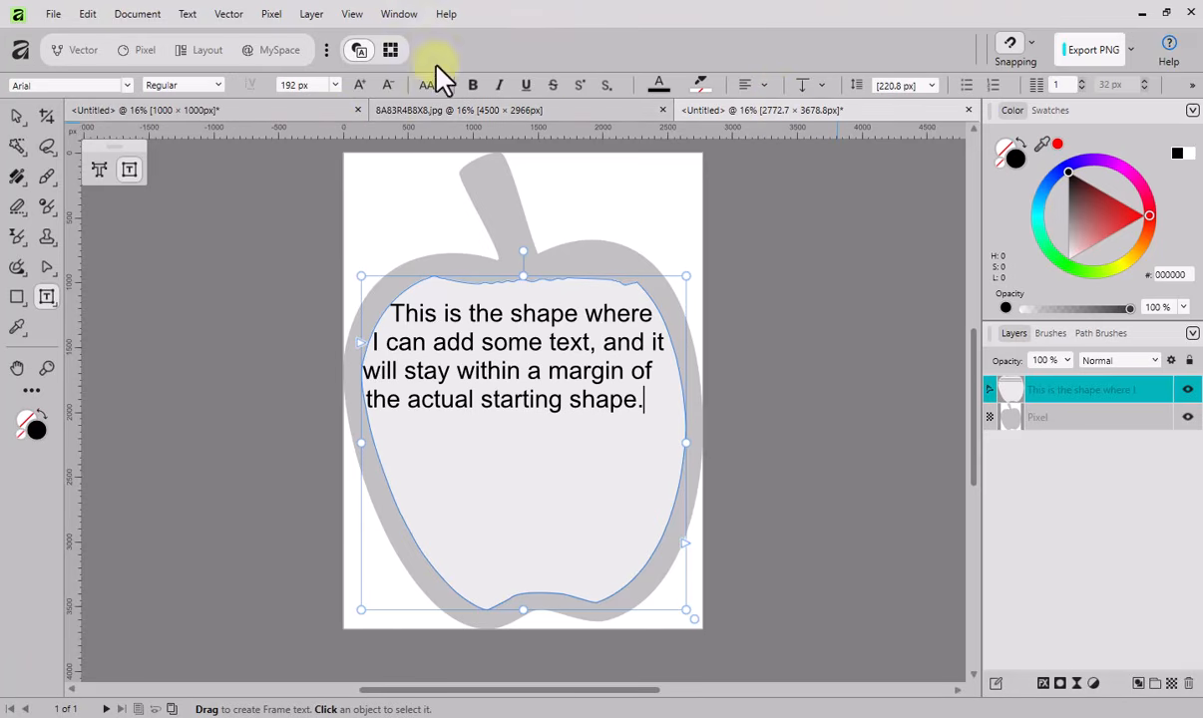
# - Show the color format in the document tabs and hide it again, leaving the other tab display options as they are
pyautogui.rightClick(864, 121)
pyautogui.click(904, 157)
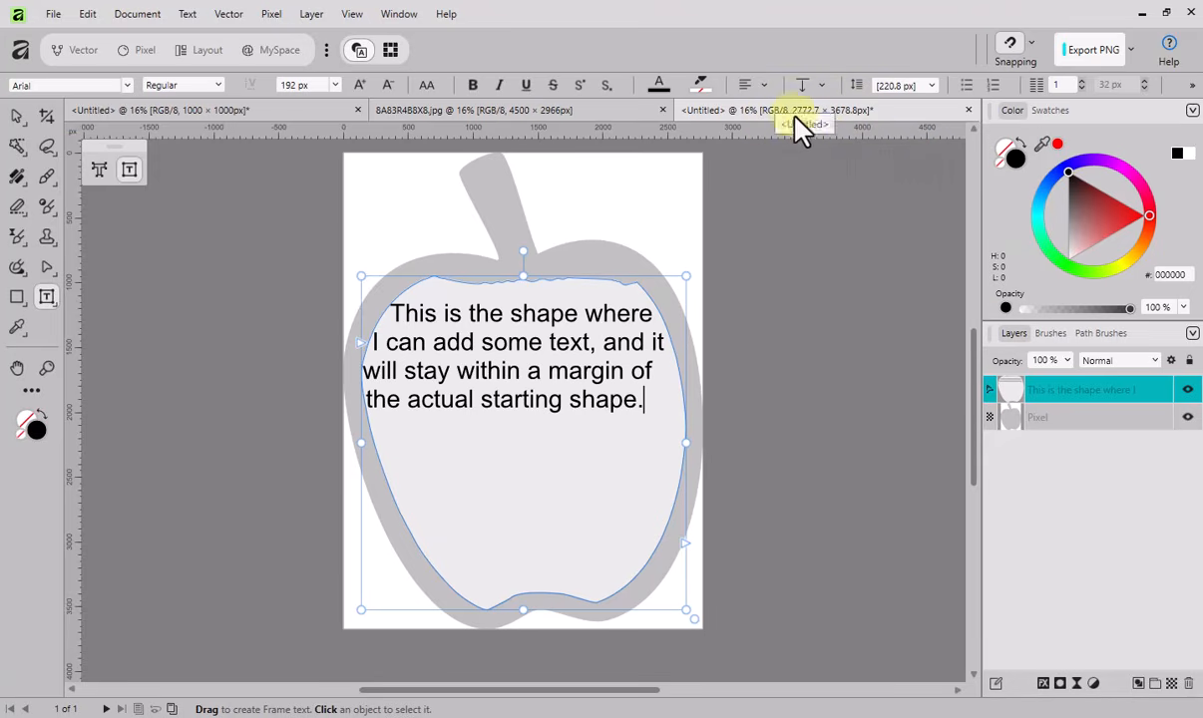
pyautogui.rightClick(885, 128)
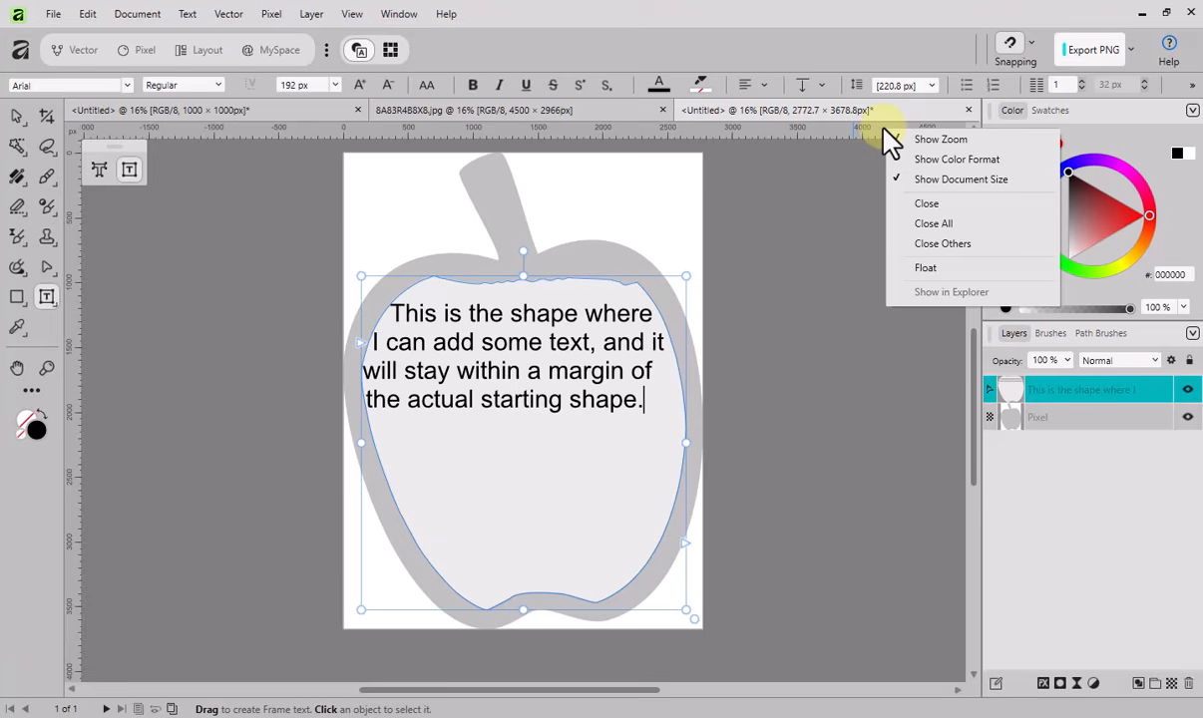
pyautogui.click(927, 159)
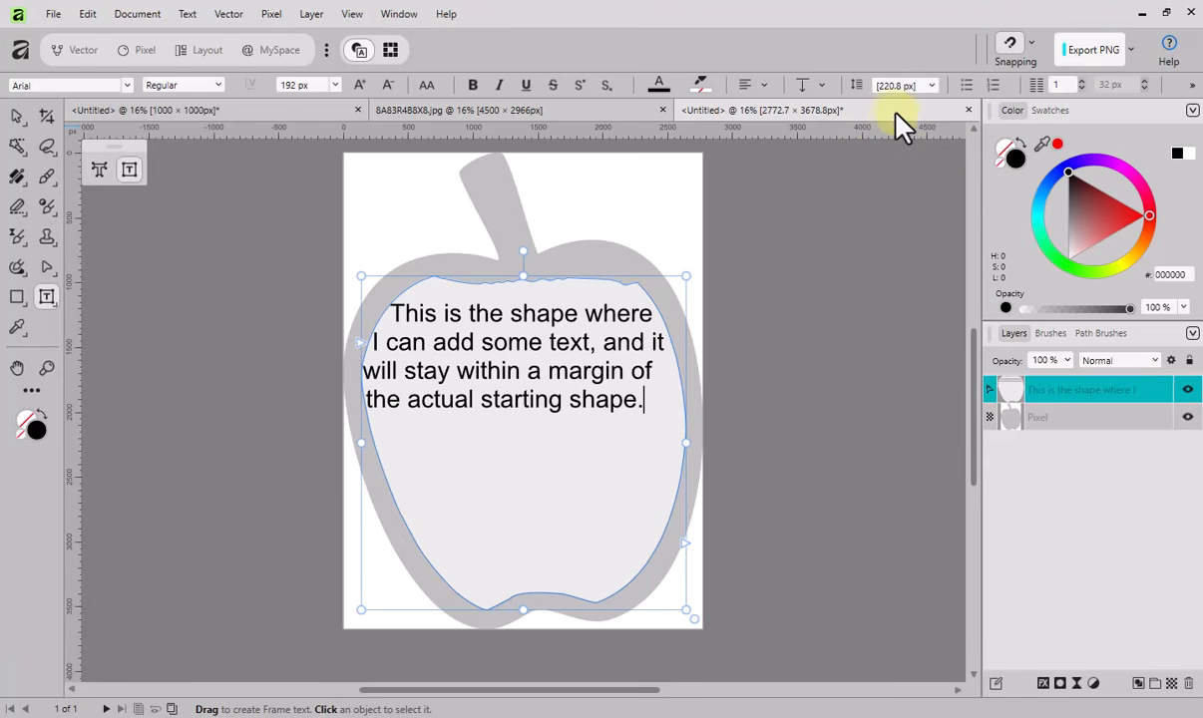
pyautogui.rightClick(891, 132)
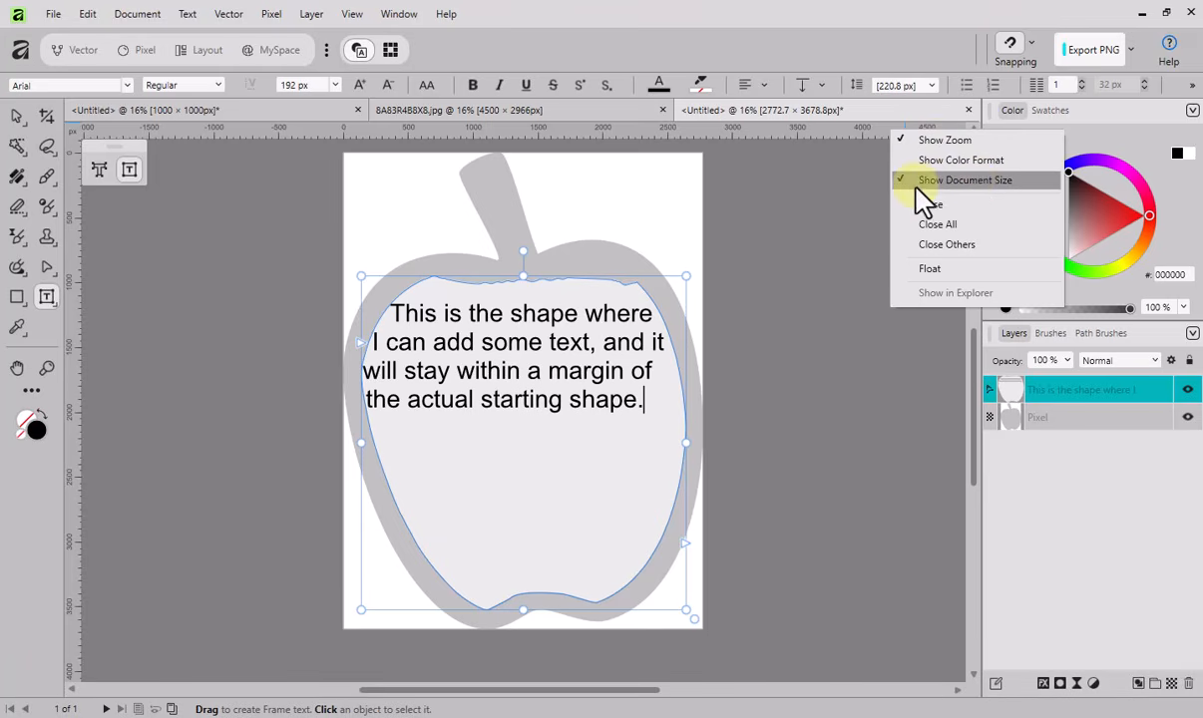
pyautogui.click(886, 116)
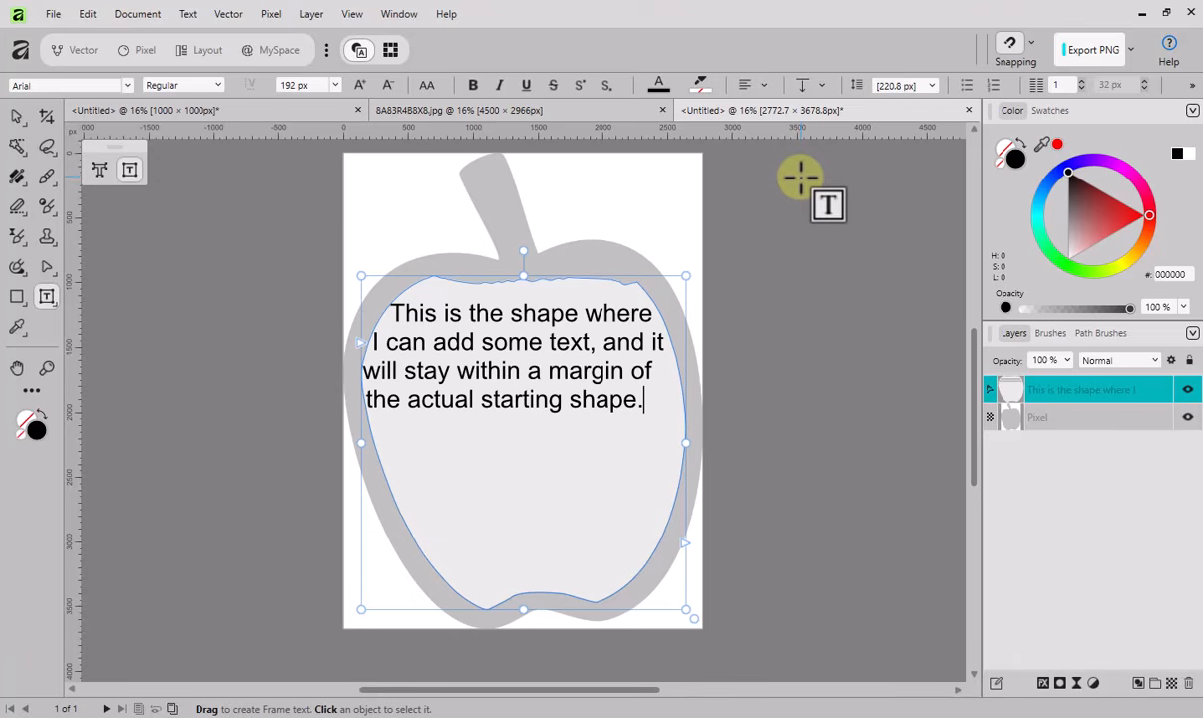